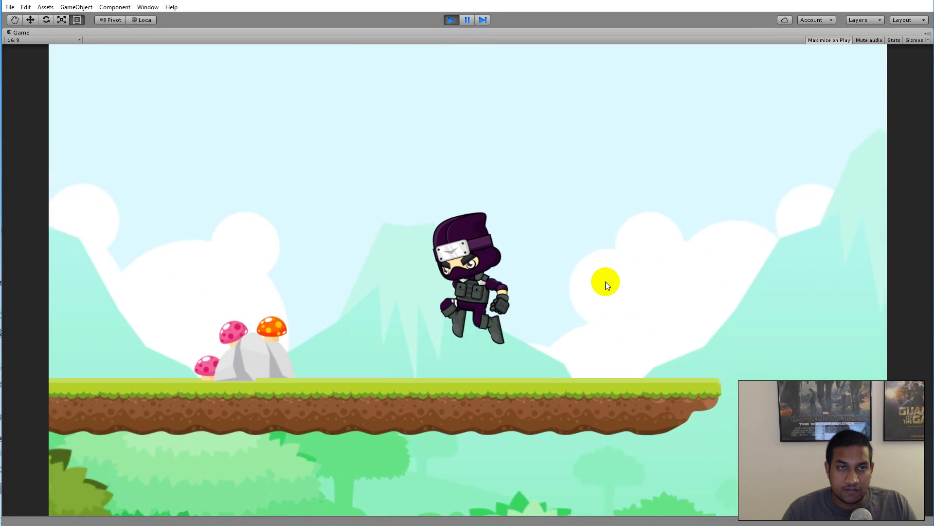
Play-test the ninja, running right past the mushrooms and jumping along the way
key("space")
key("Right")
key("space")
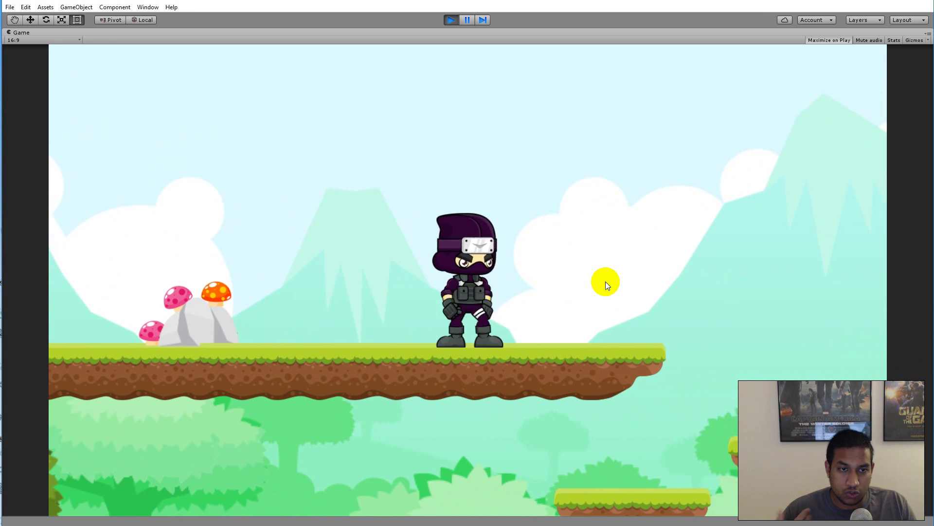
key("Left")
key("Right")
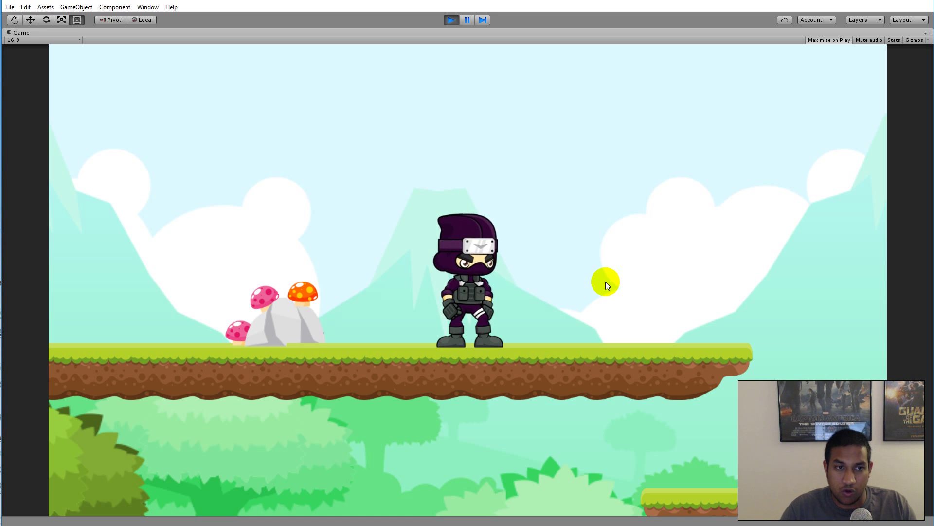
key("Right")
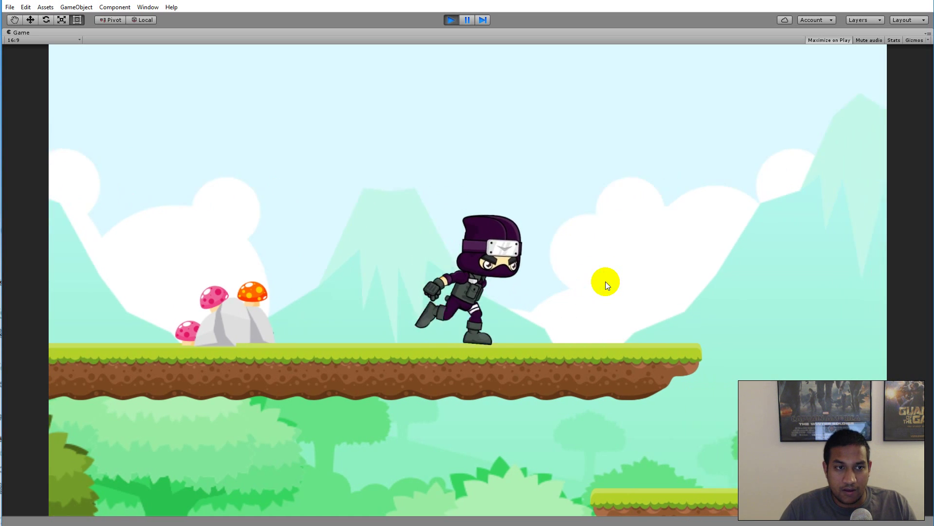
key("Left")
key("space")
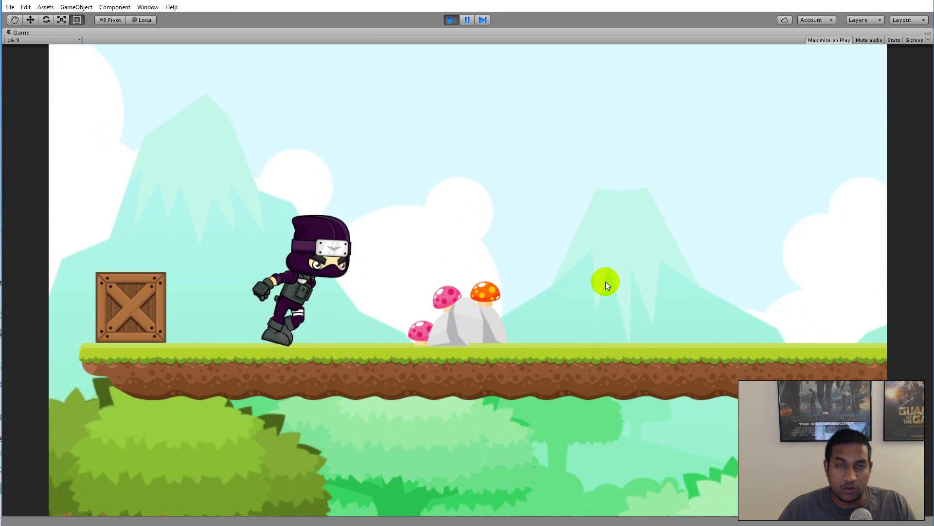
key("Right")
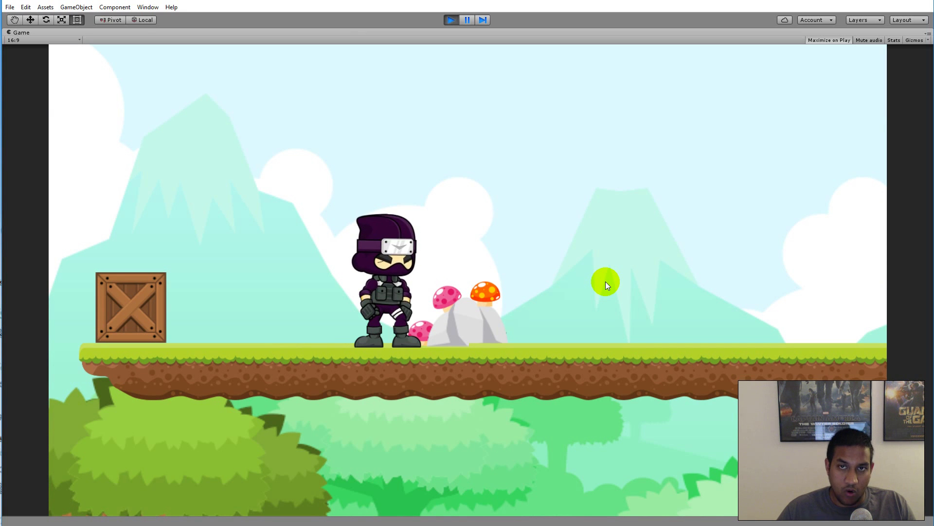
key("Right")
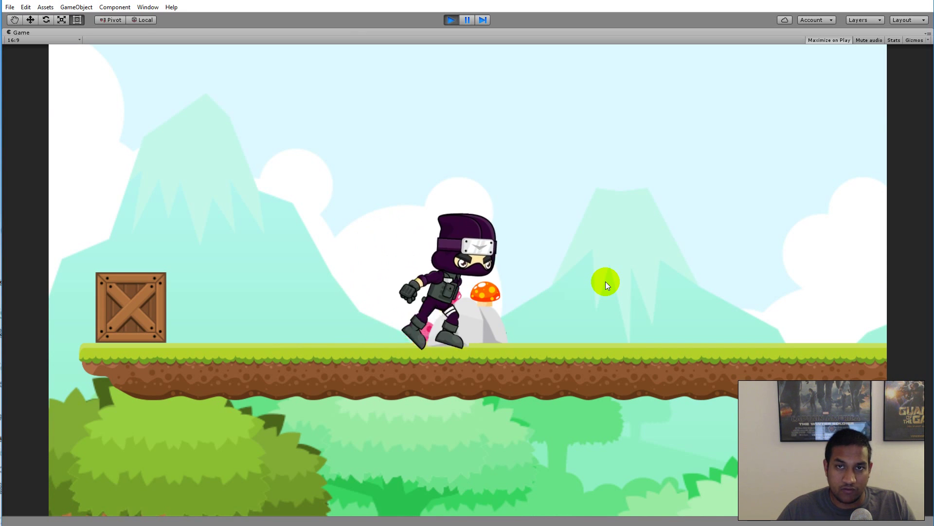
key("space")
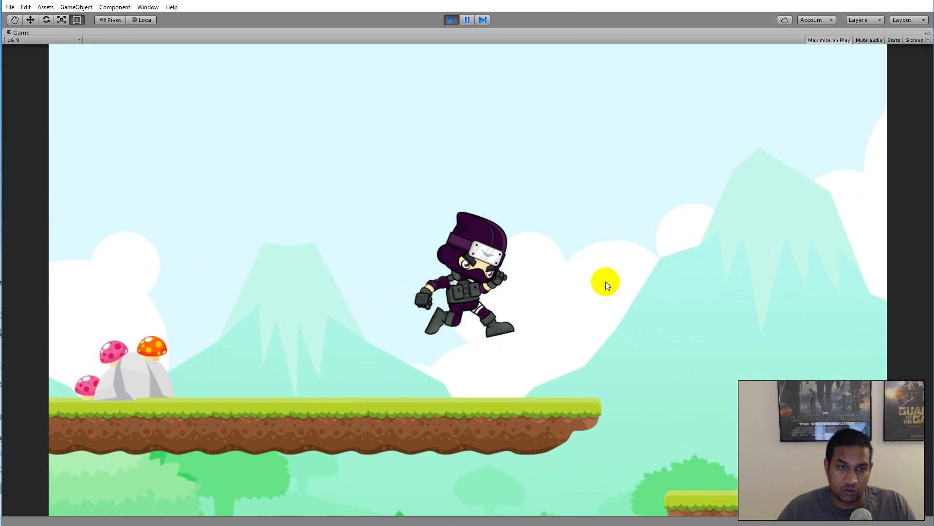
Run the ninja back and forth around the crate, jumping left and right
key("Left")
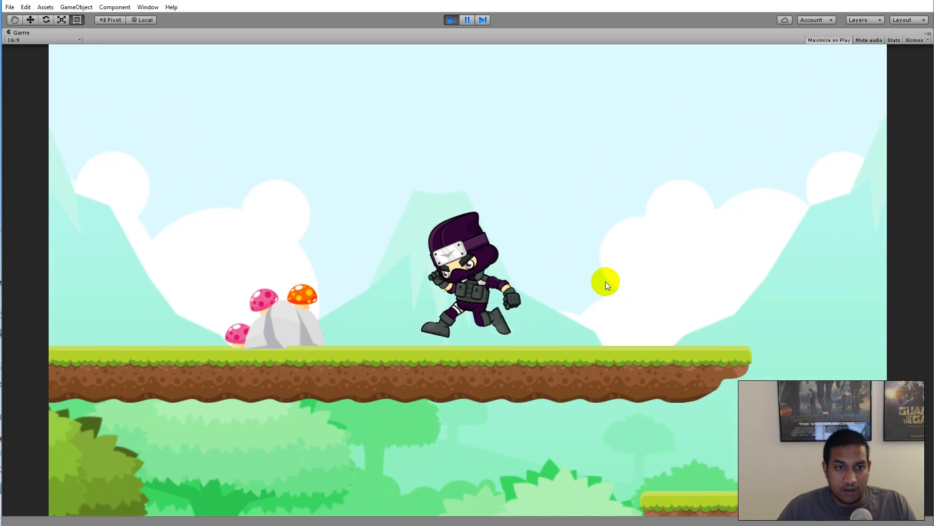
key("space")
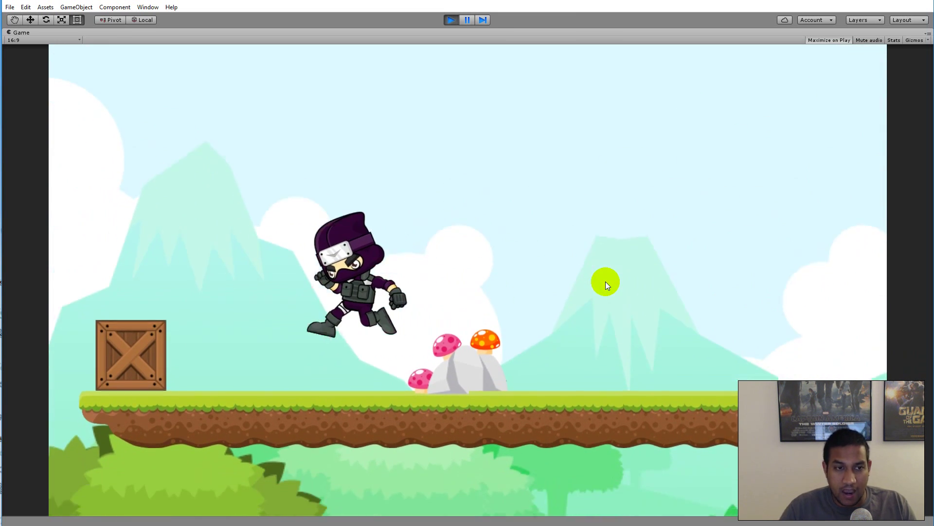
key("Right")
key("space")
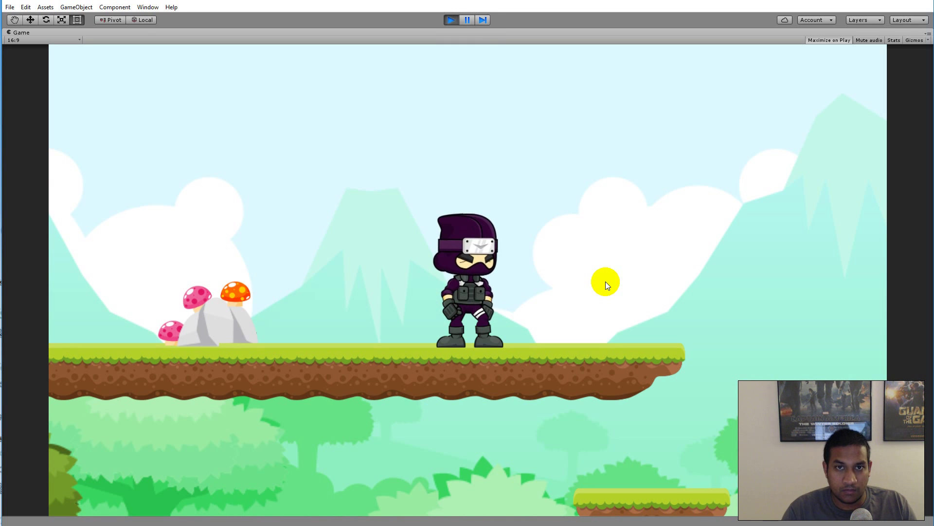
key("Right")
key("space")
key("Left")
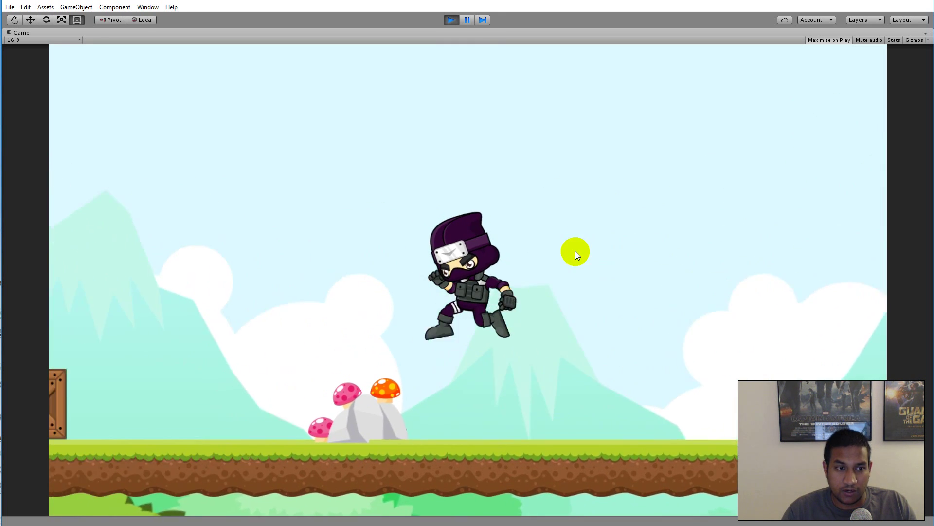
key("Right")
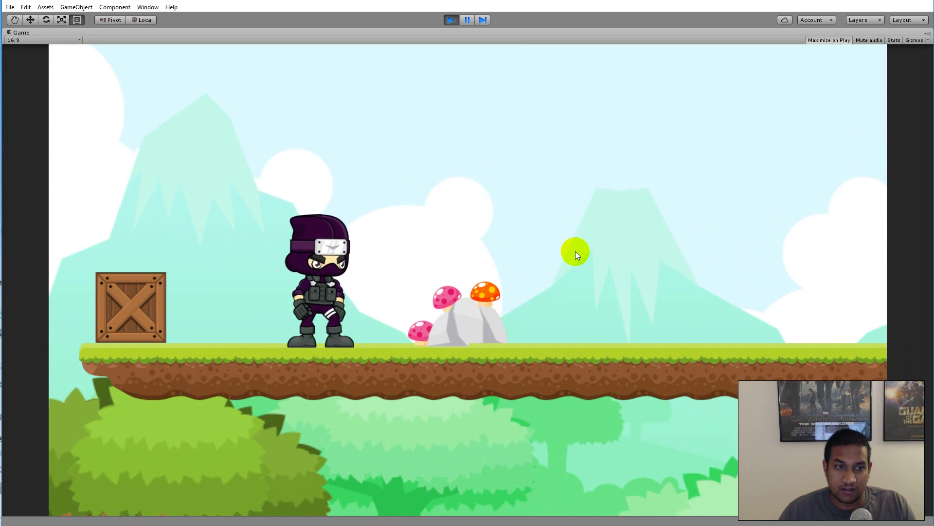
key("space")
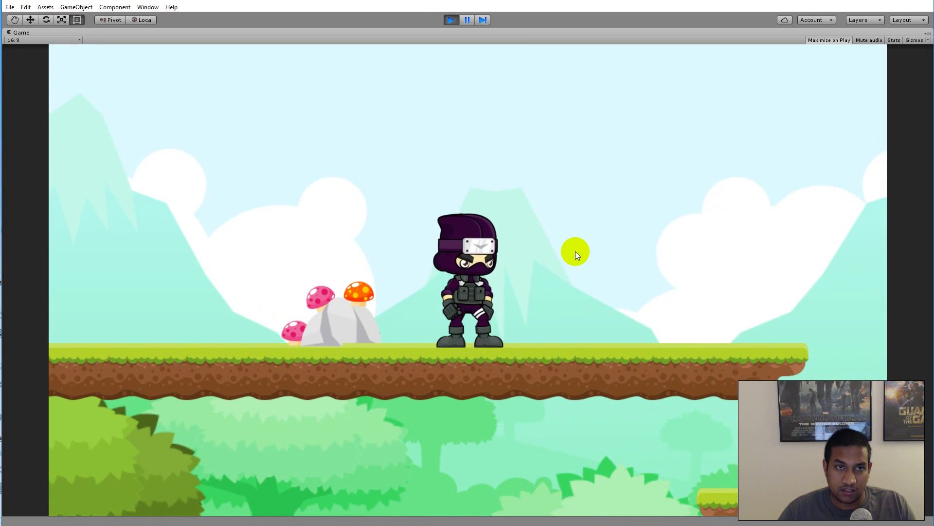
key("Right")
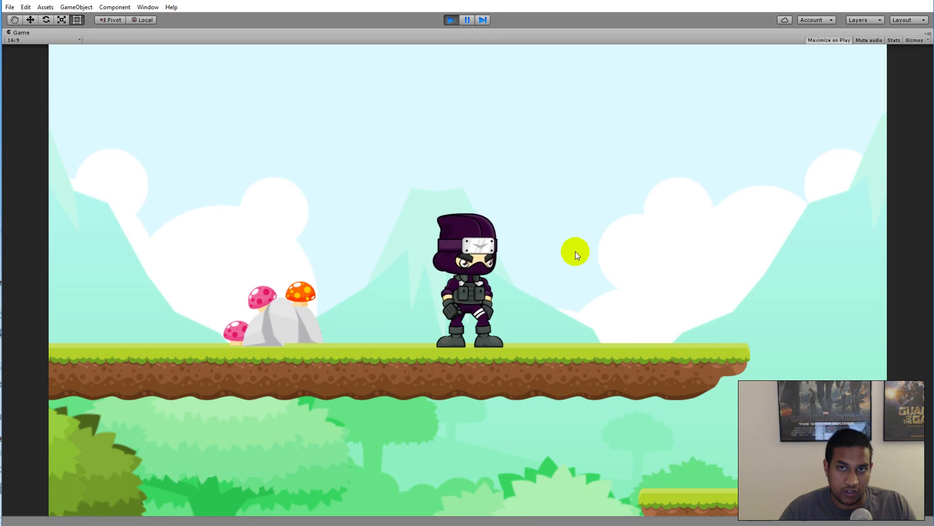
key("Left")
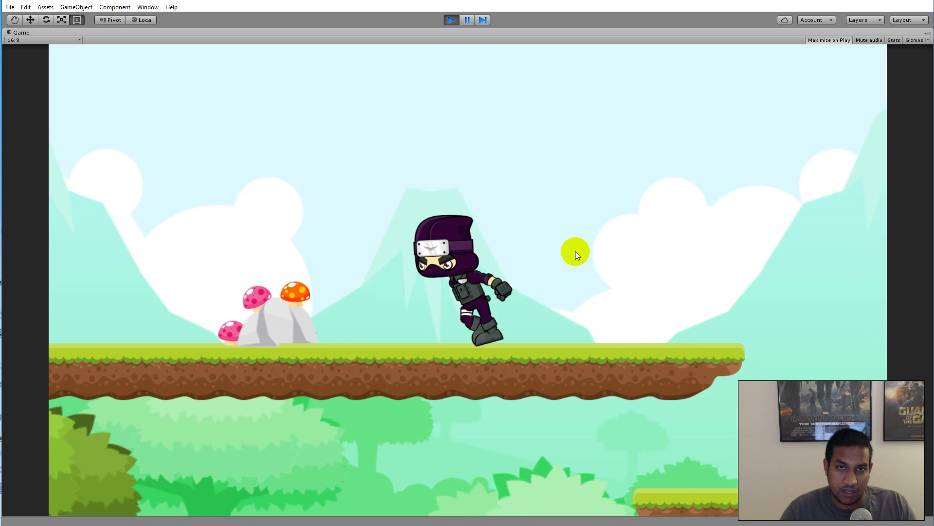
key("space")
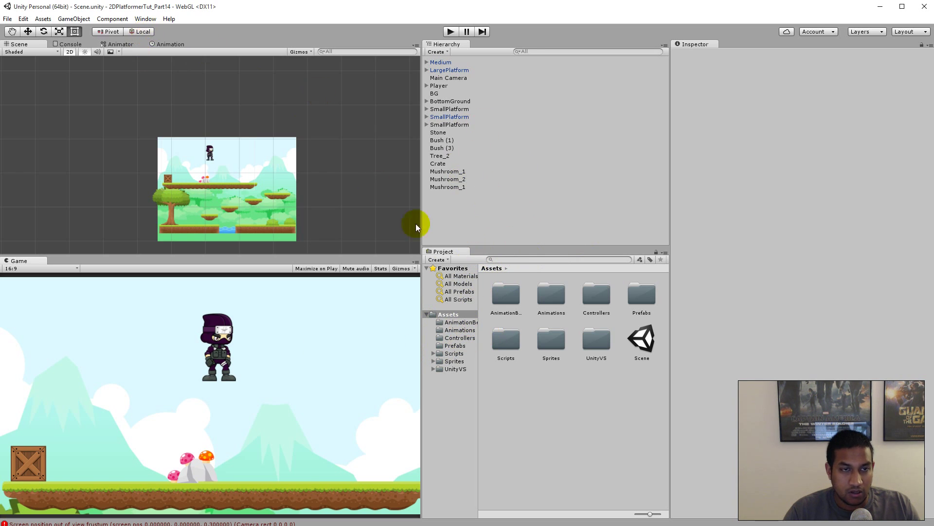
Show the PlayerController's AirLayer state graph in the Animator
left_click(120, 44)
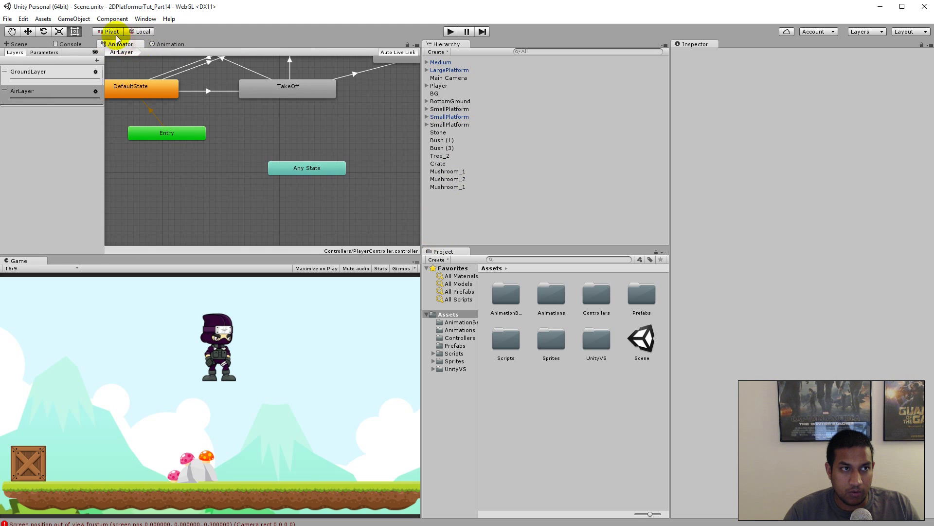
Select Player, view the GroundLayer states, then switch to the Idle_Asleep frames folder
right_click(349, 204)
left_click(222, 174)
key("a")
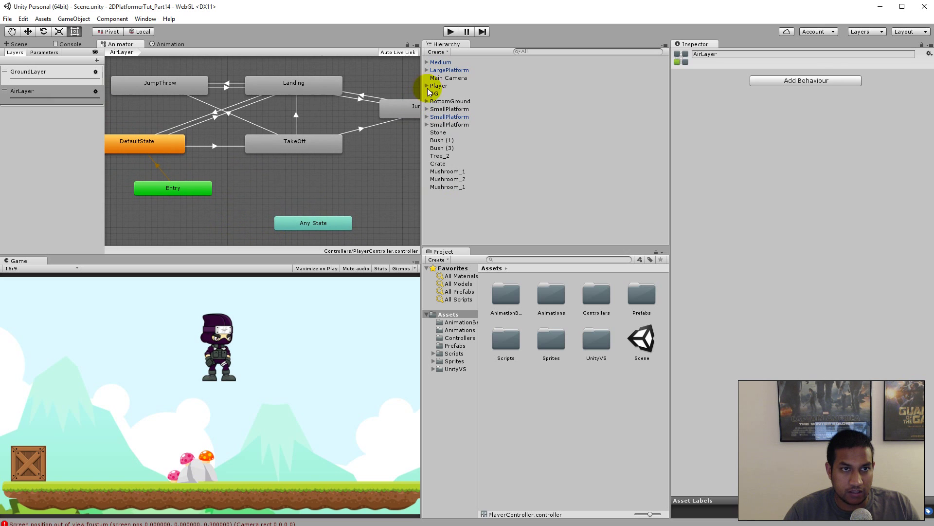
left_click(431, 86)
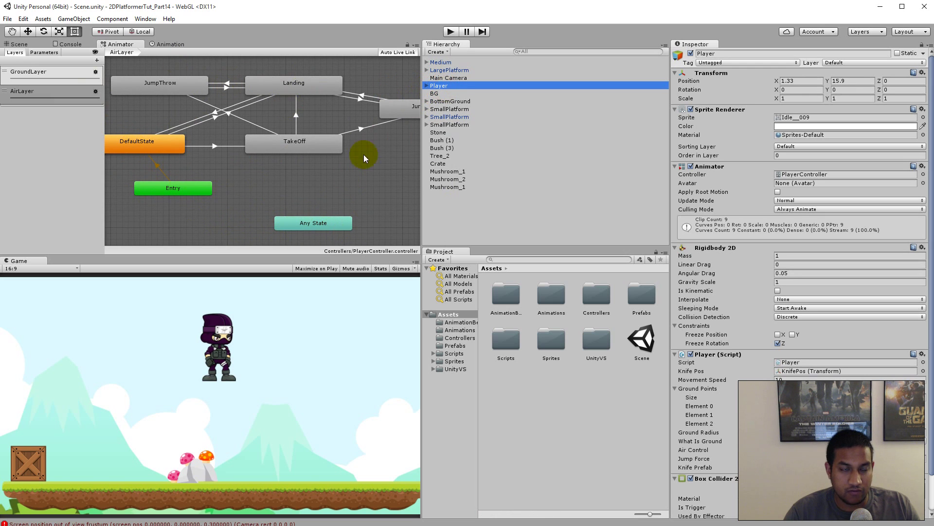
middle_click_drag(314, 188, 338, 204)
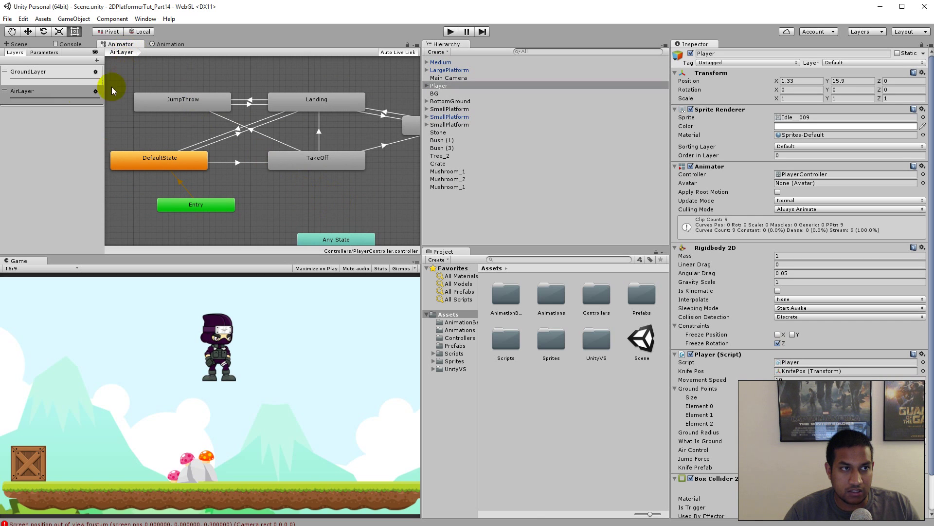
left_click(54, 72)
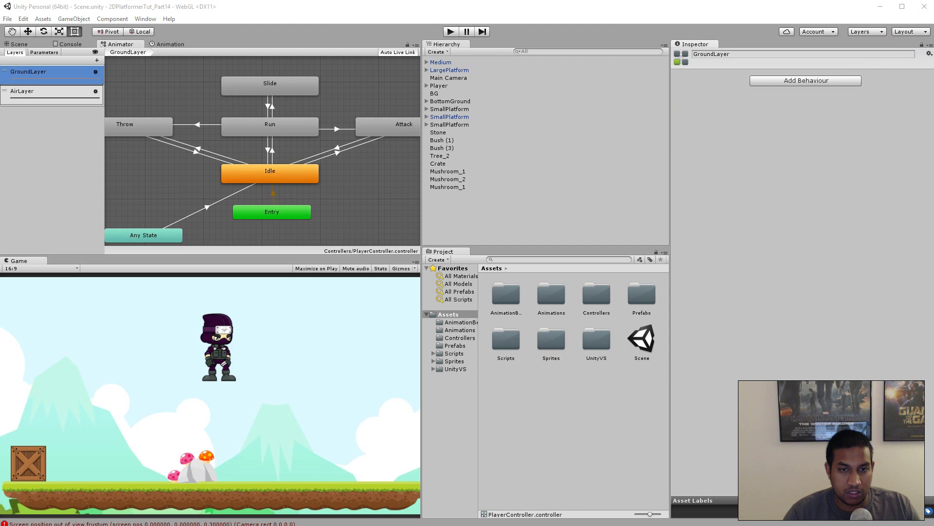
key("alt+Tab")
left_click_drag(772, 94, 818, 172)
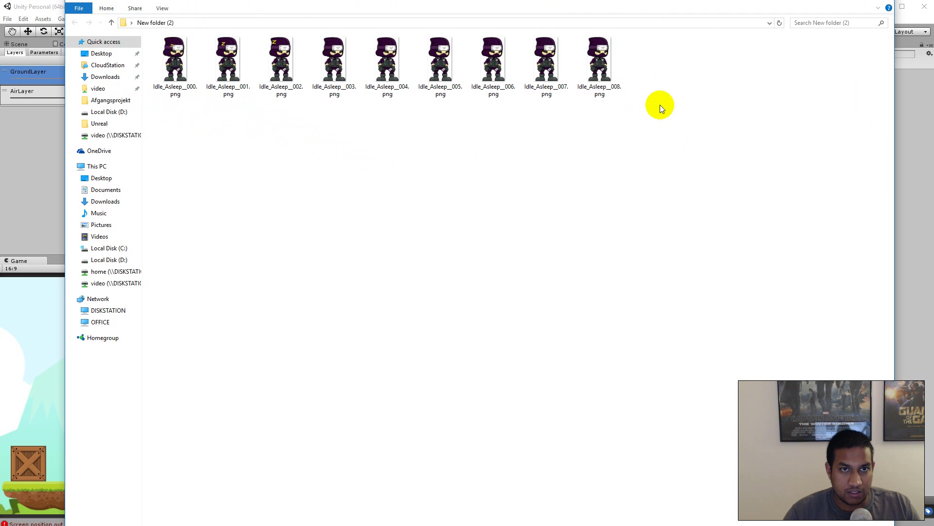
Drag the nine Idle_Asleep PNG frames from File Explorer into Unity's Project assets
left_click_drag(686, 139, 909, 338)
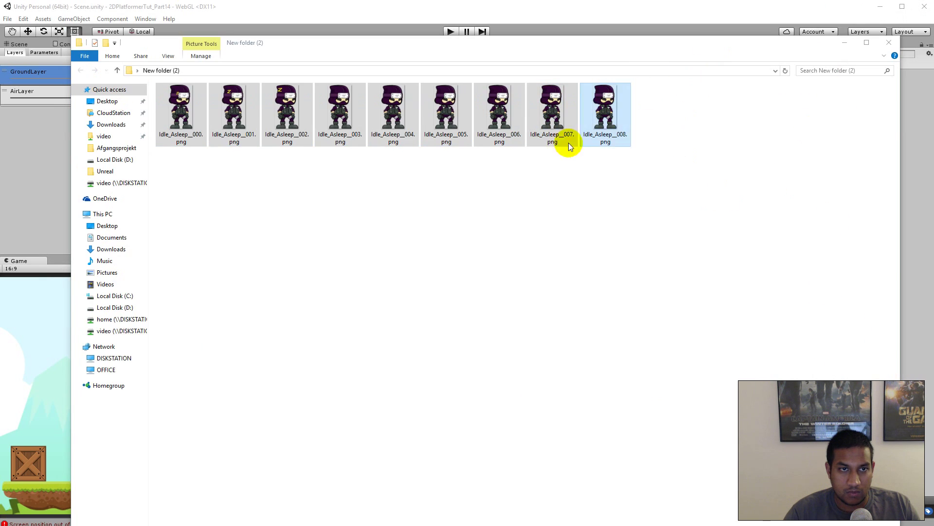
left_click_drag(681, 116, 194, 91)
left_click_drag(342, 46, 933, 46)
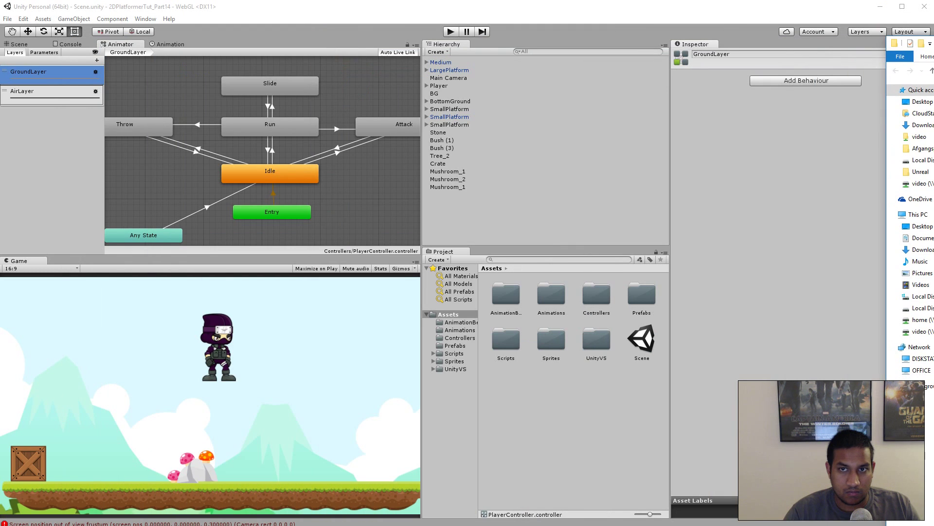
left_click_drag(795, 226, 571, 332)
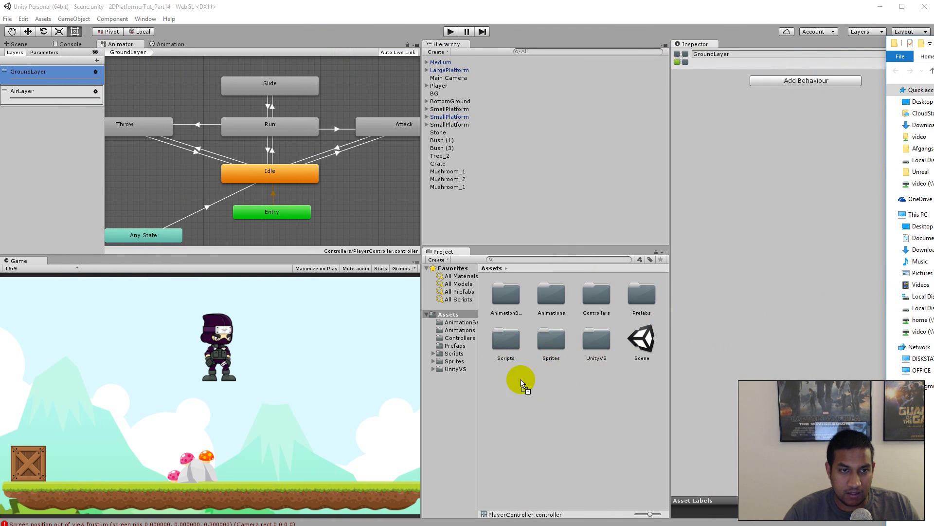
left_click_drag(521, 380, 452, 361)
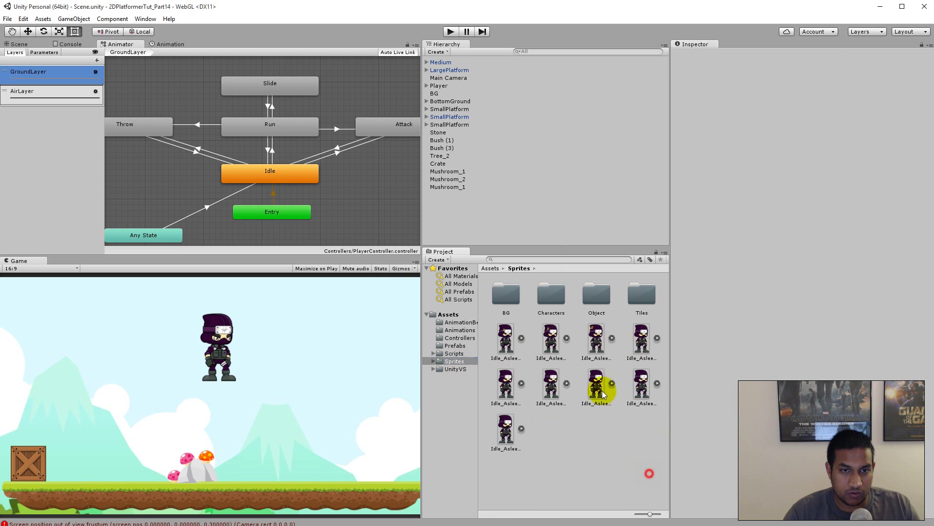
Select Idle_Asleep_000 through the last frame in Characters and drop all nine into the Hierarchy
left_click(504, 348)
left_click(505, 436, "shift")
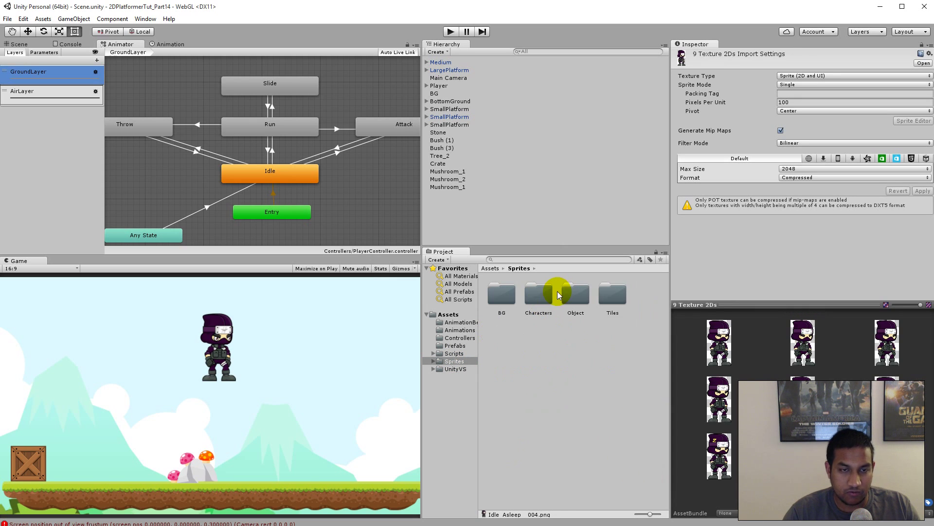
double_click(556, 291)
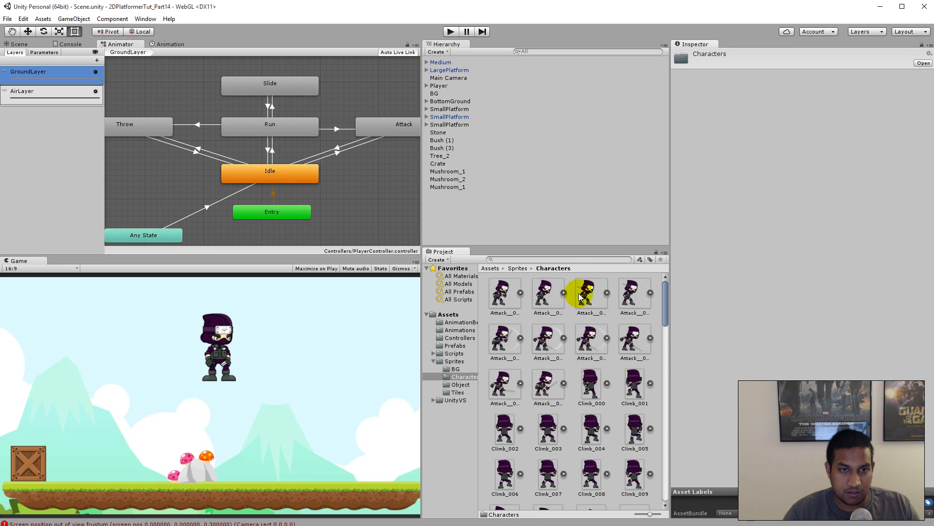
left_click(557, 259)
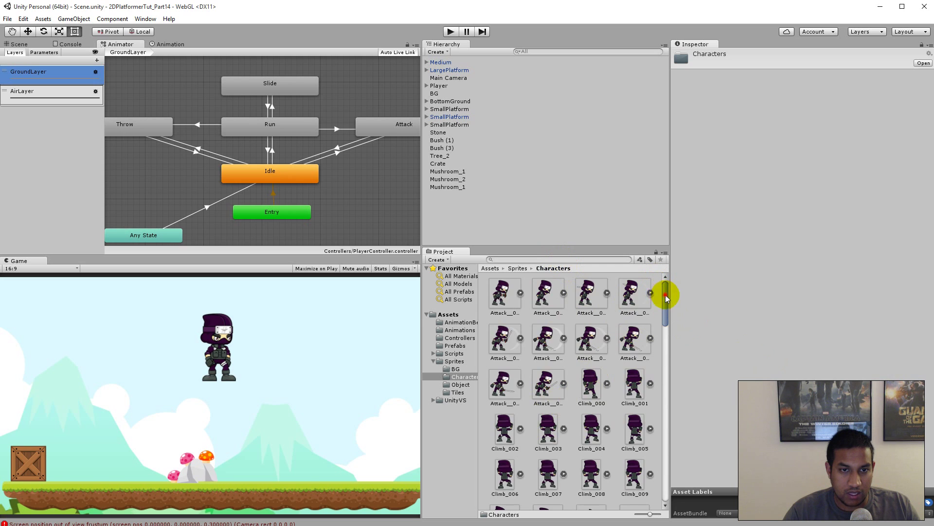
left_click_drag(665, 294, 668, 378)
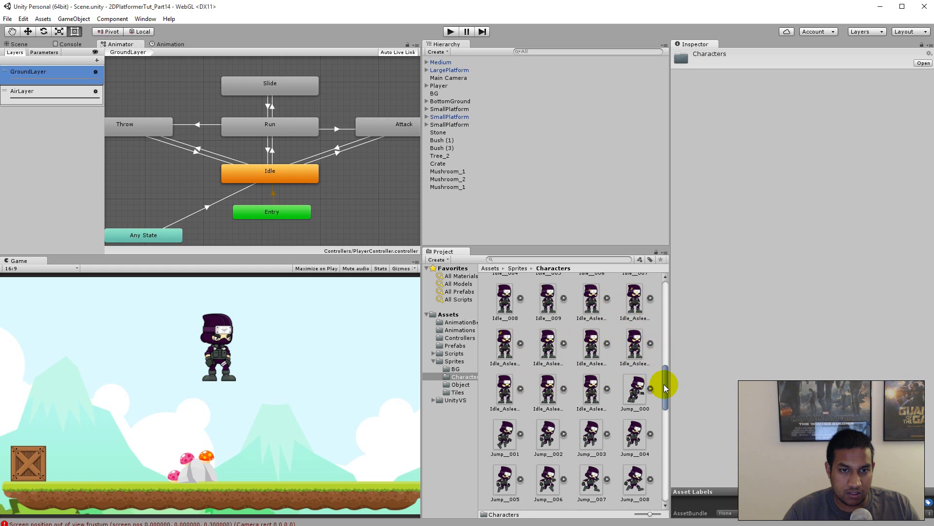
left_click_drag(662, 381, 665, 375)
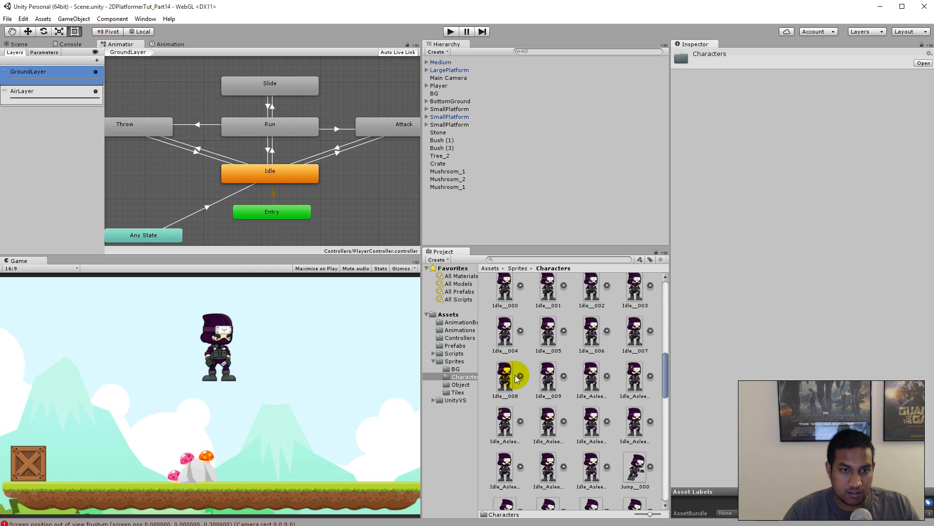
left_click(591, 376)
scroll(633, 404, "down", 1)
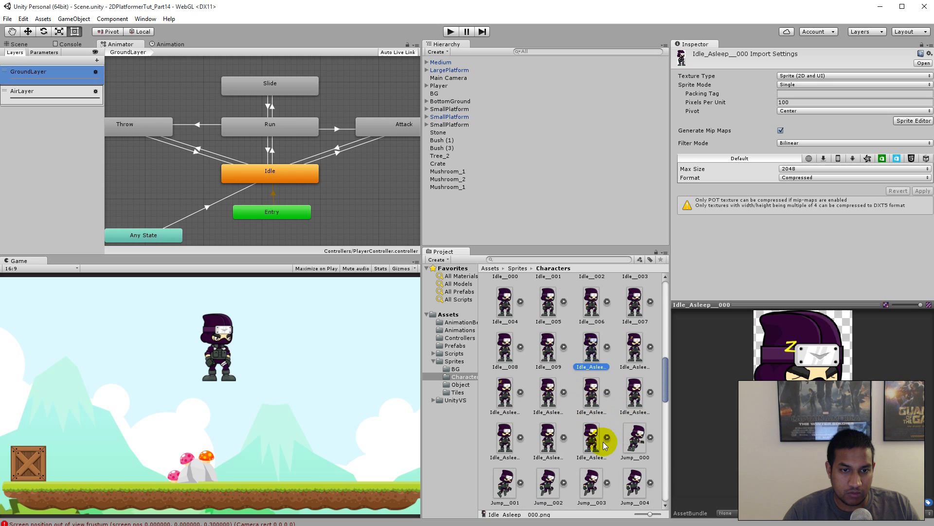
left_click(602, 443, "shift")
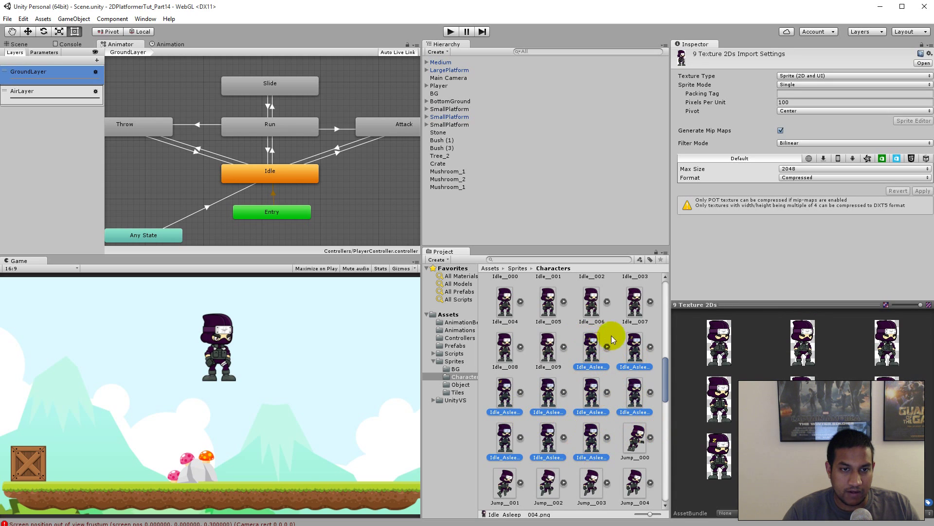
left_click_drag(591, 344, 530, 227)
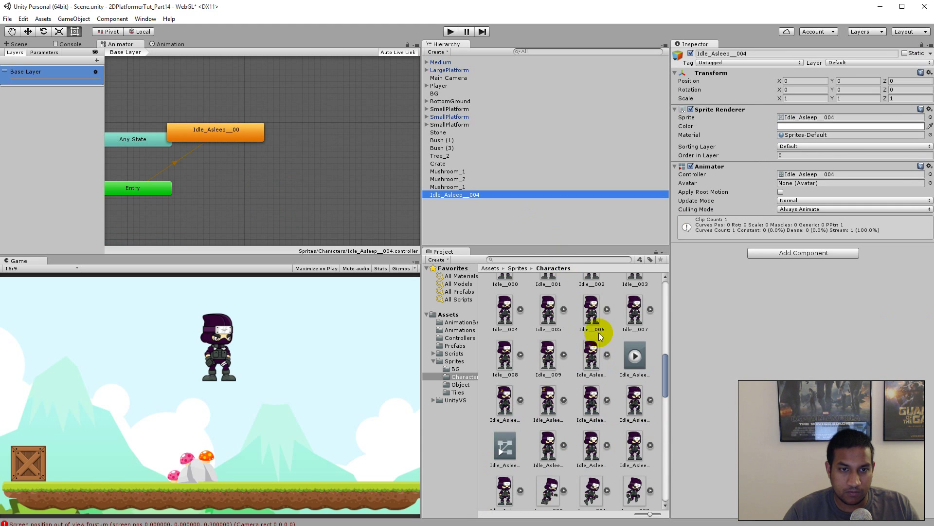
Delete the Idle_Asleep__004 scene object and its generated animator controller asset
key("Delete")
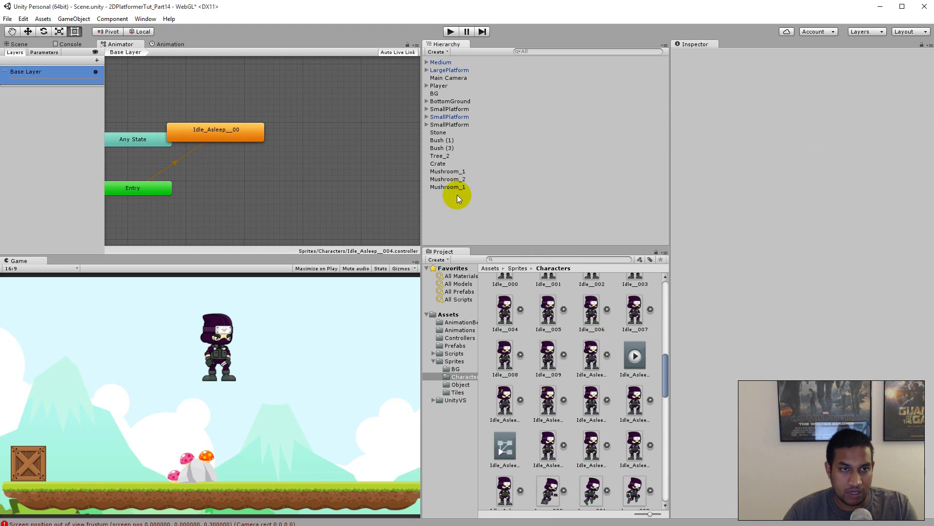
left_click(504, 448)
key("Delete")
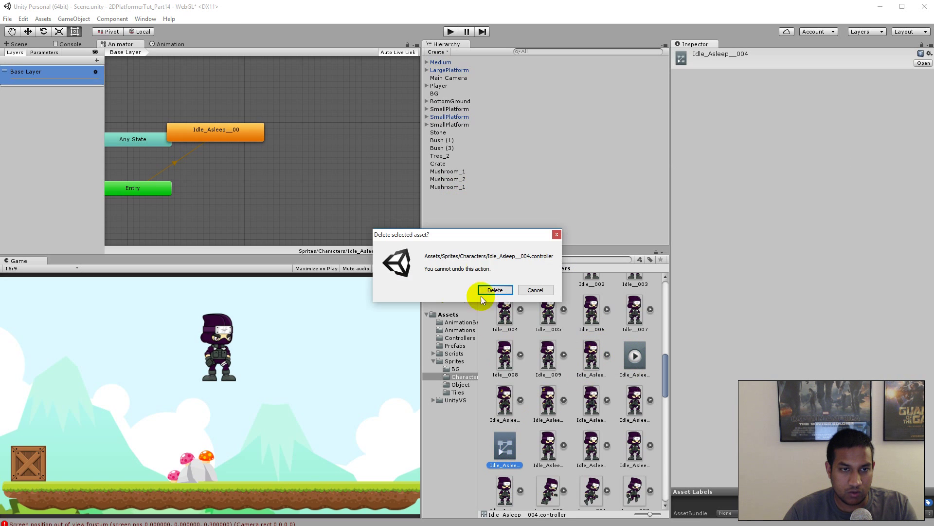
left_click(495, 290)
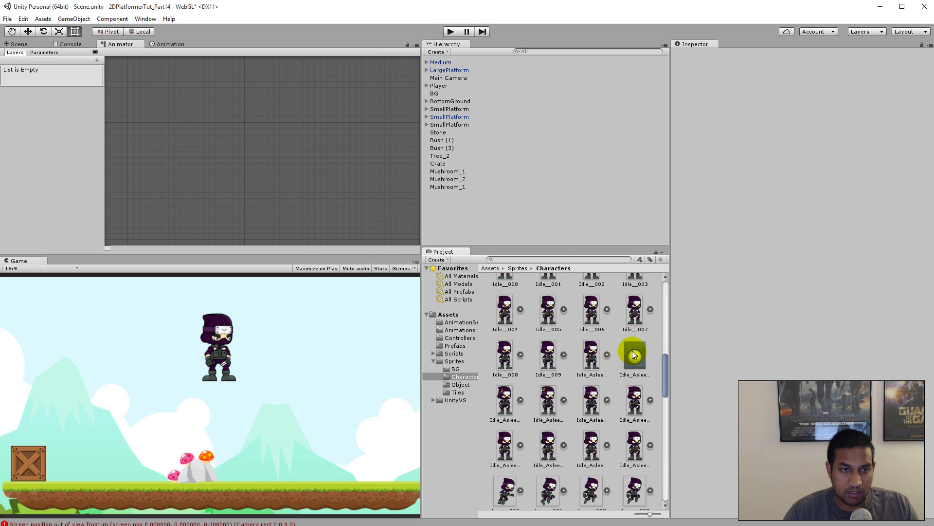
Rename the Idle_Asleep__00 clip in the Animations folder to IdleAsleep
left_click(465, 331)
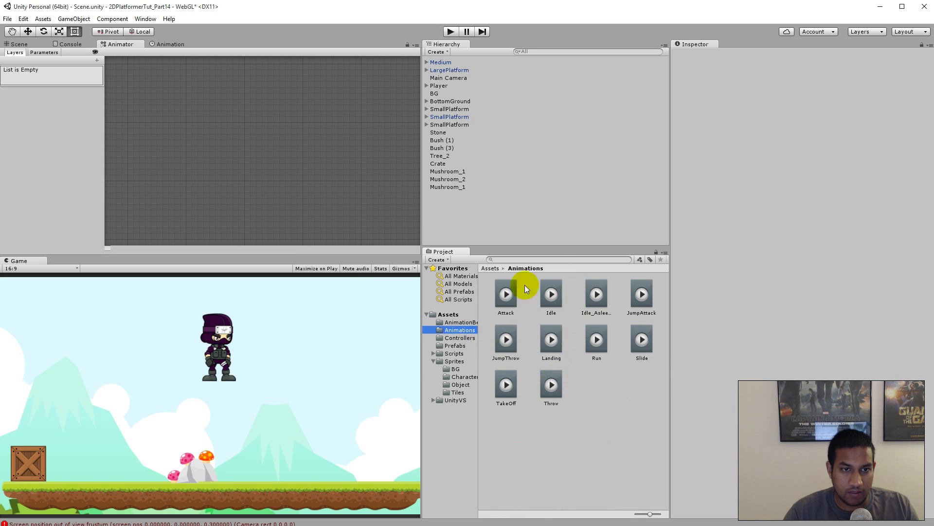
left_click(596, 294)
left_click(596, 295)
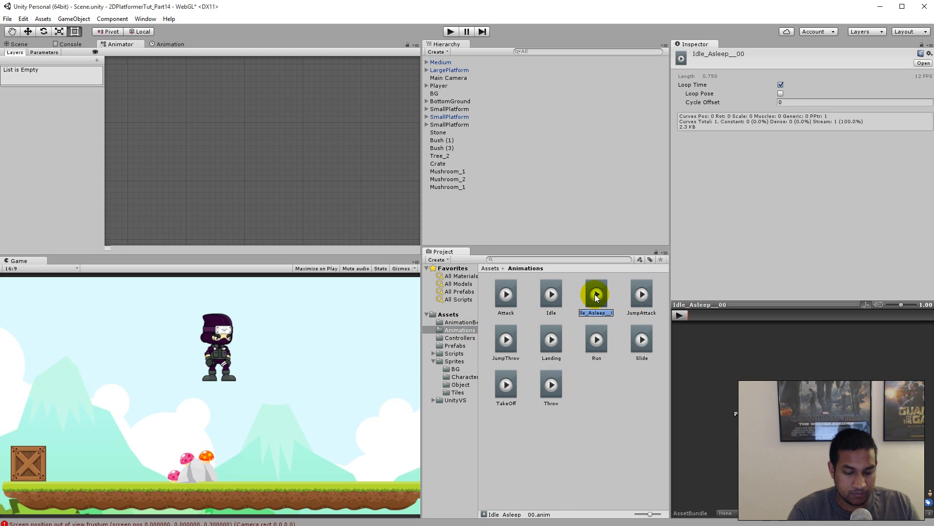
type("IdleAsleep")
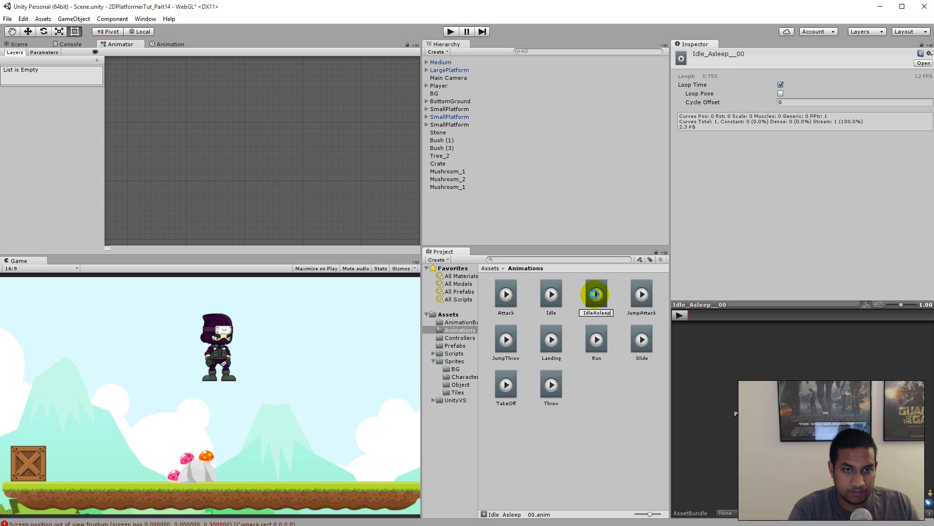
key("Return")
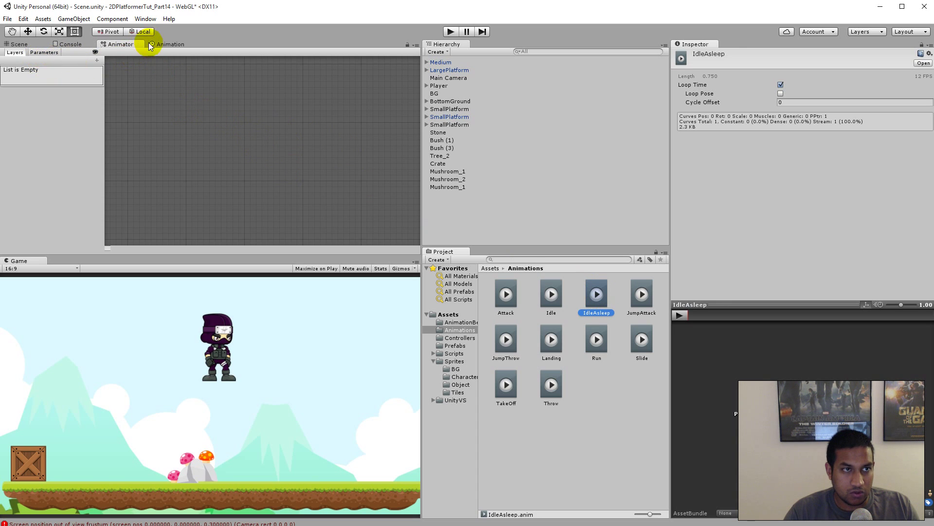
Return to the Animator with Player selected, framing Idle, Run, Slide, Attack and Throw
left_click(166, 44)
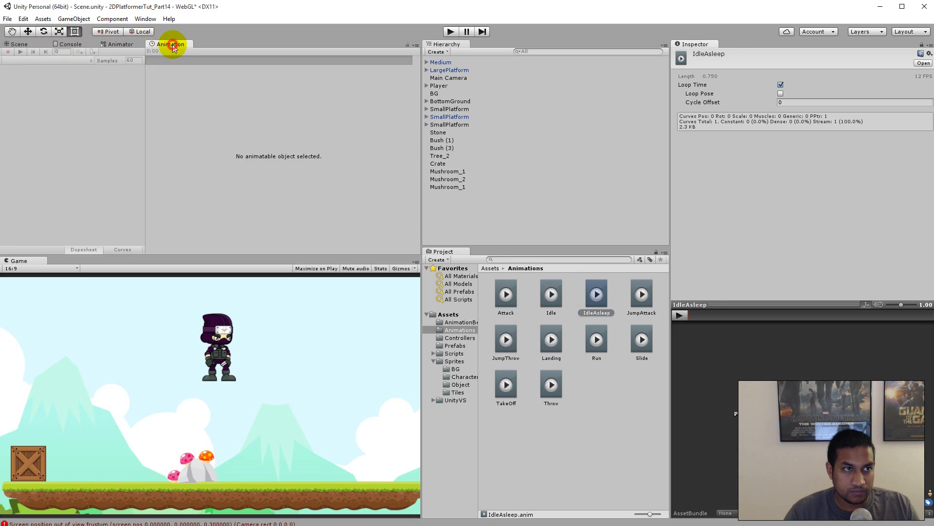
left_click(123, 45)
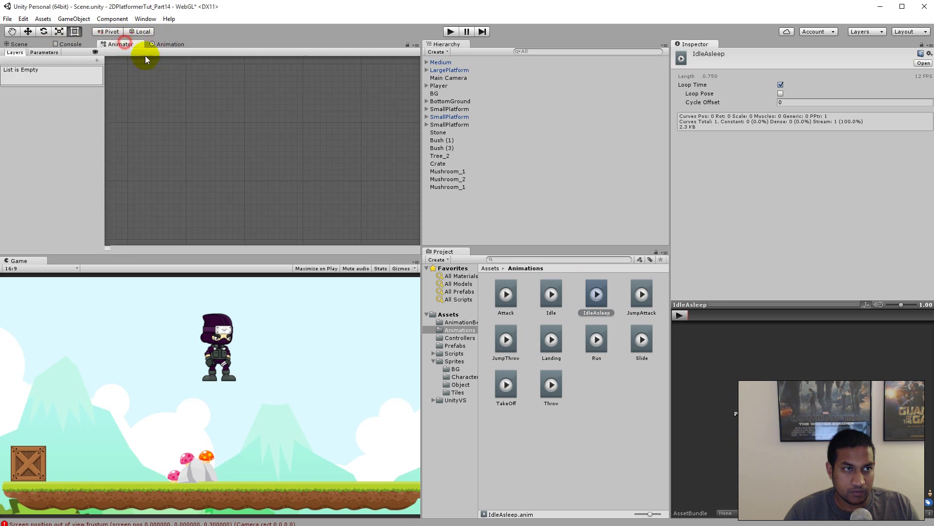
left_click(447, 85)
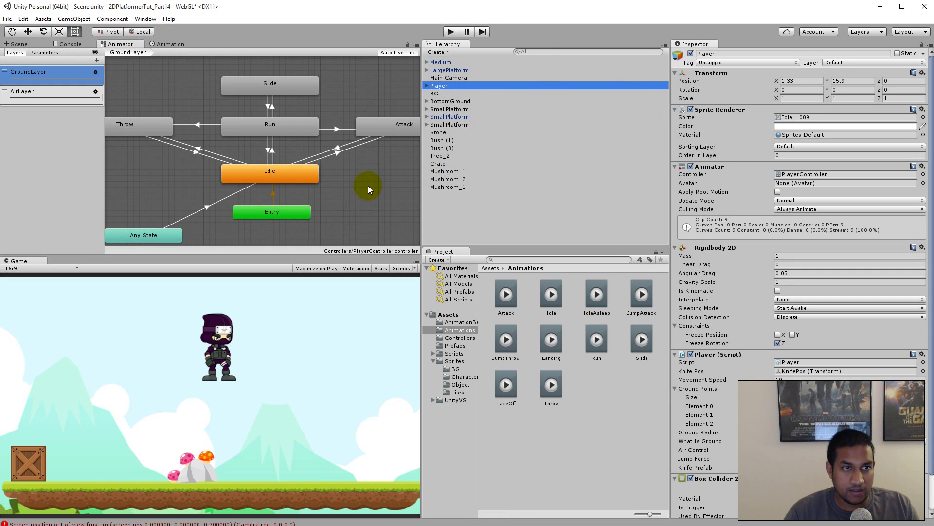
middle_click_drag(365, 189, 329, 186)
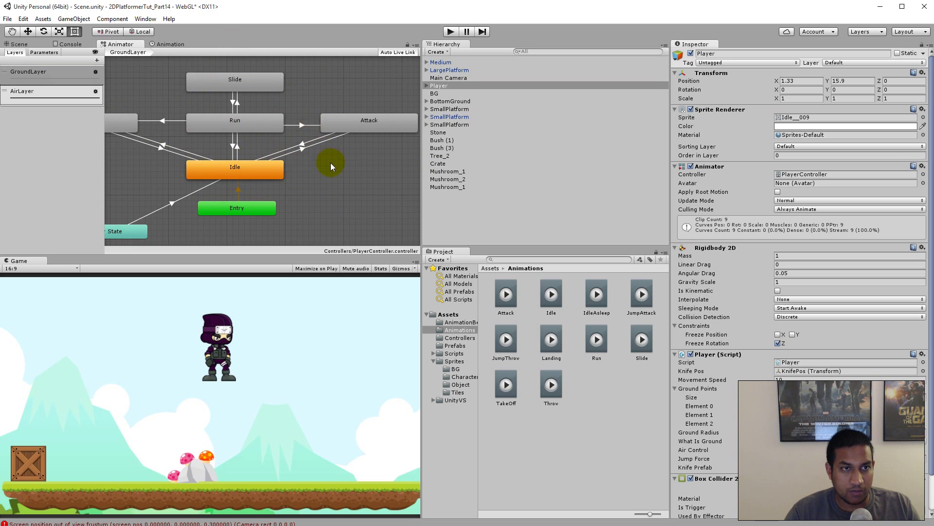
middle_click_drag(331, 162, 372, 171)
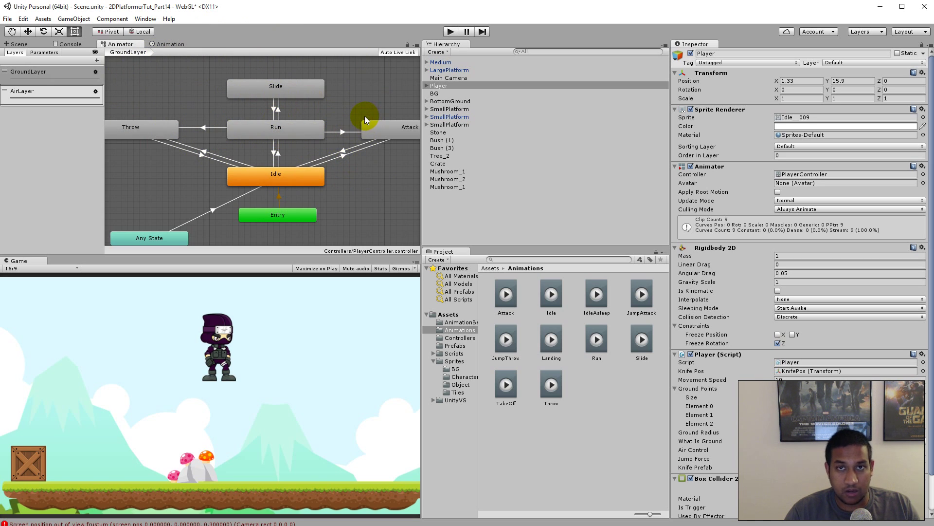
Create a new sub-state machine in the graph and name it ActionStates
right_click(349, 87)
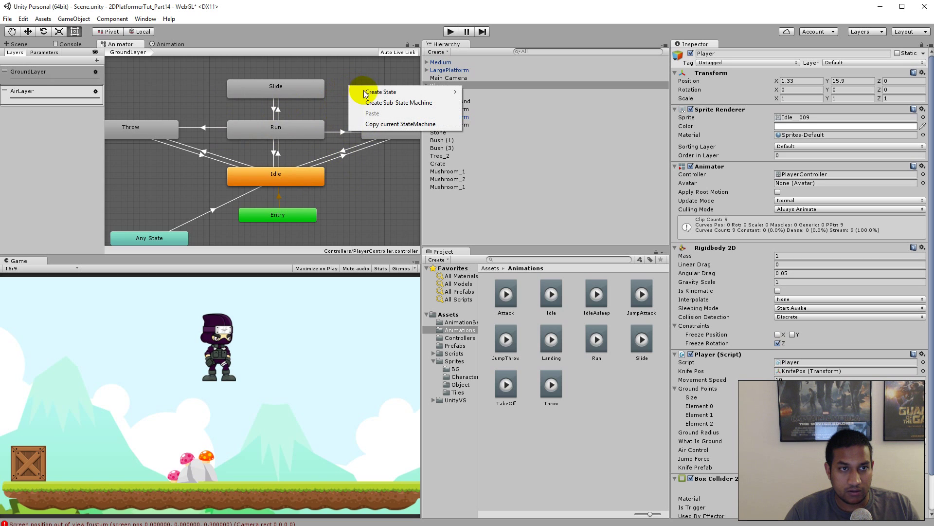
mouse_move(366, 92)
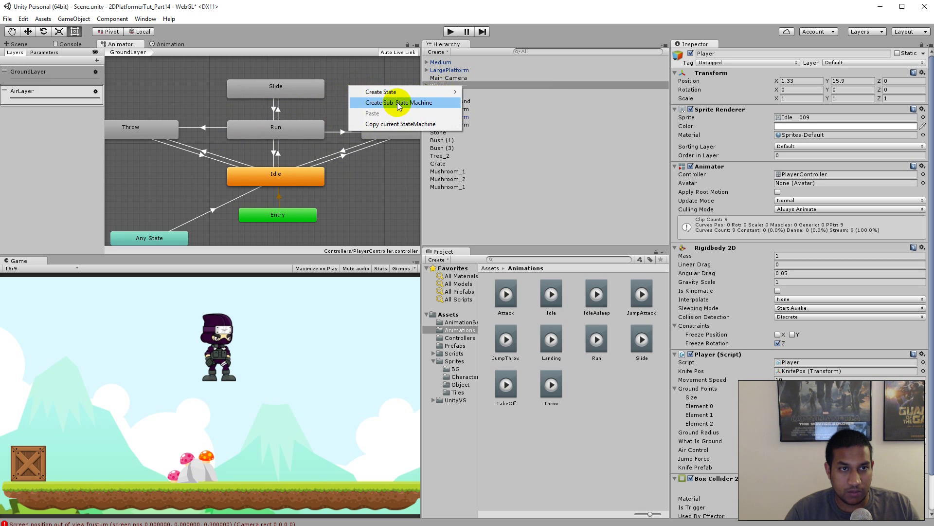
left_click(418, 107)
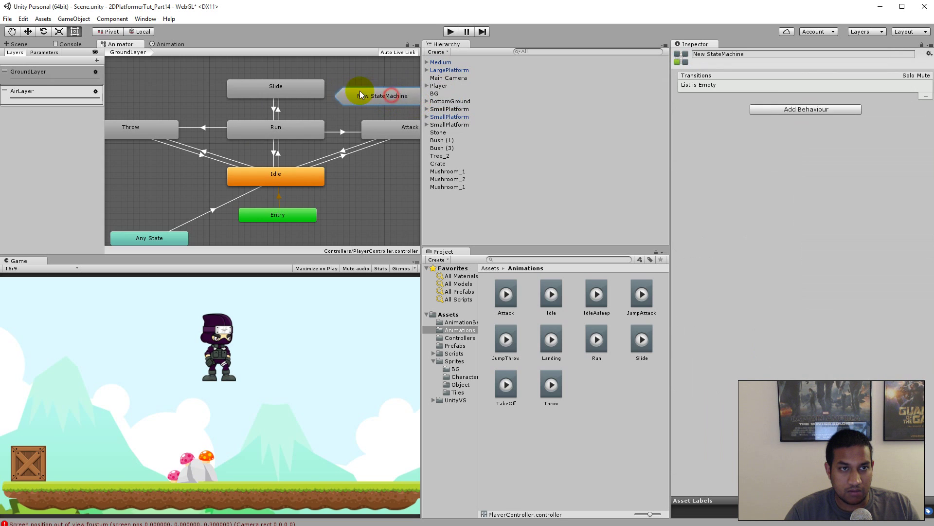
left_click(749, 54)
type("S")
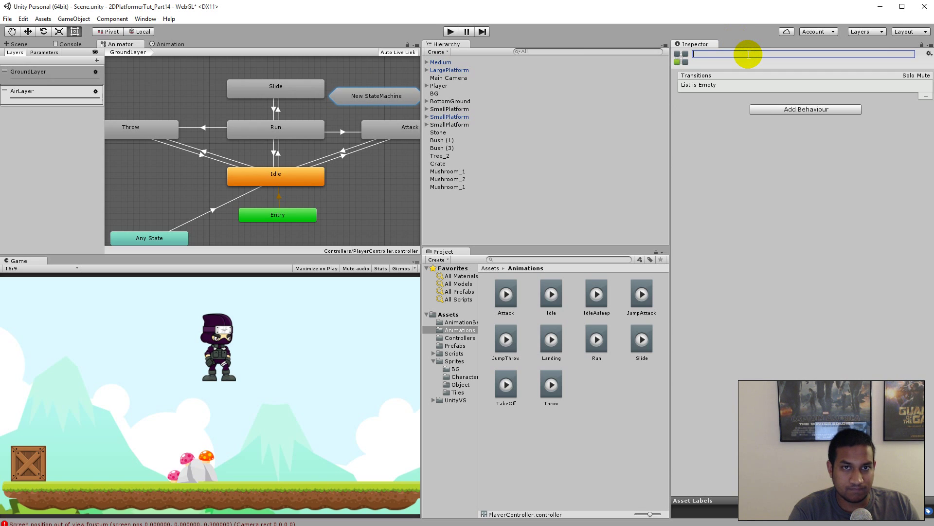
type("StateActions")
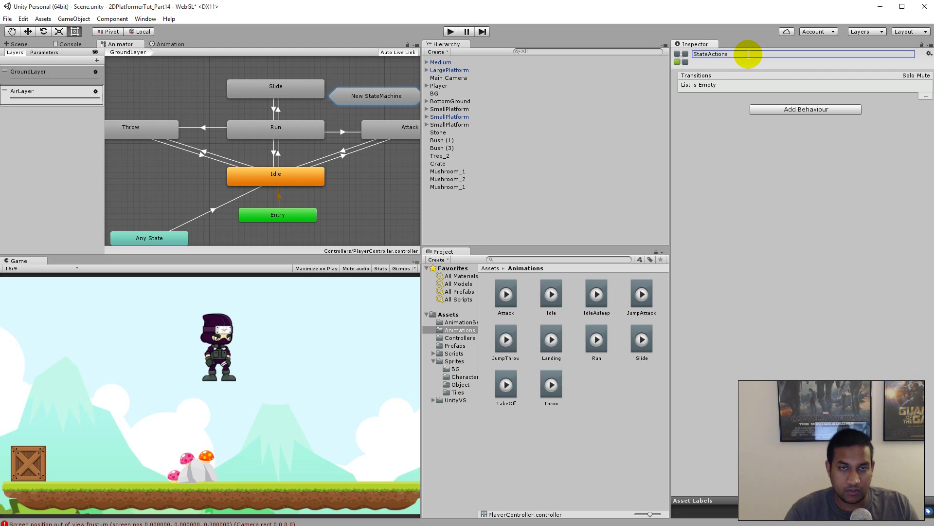
key("ctrl+a")
type("A")
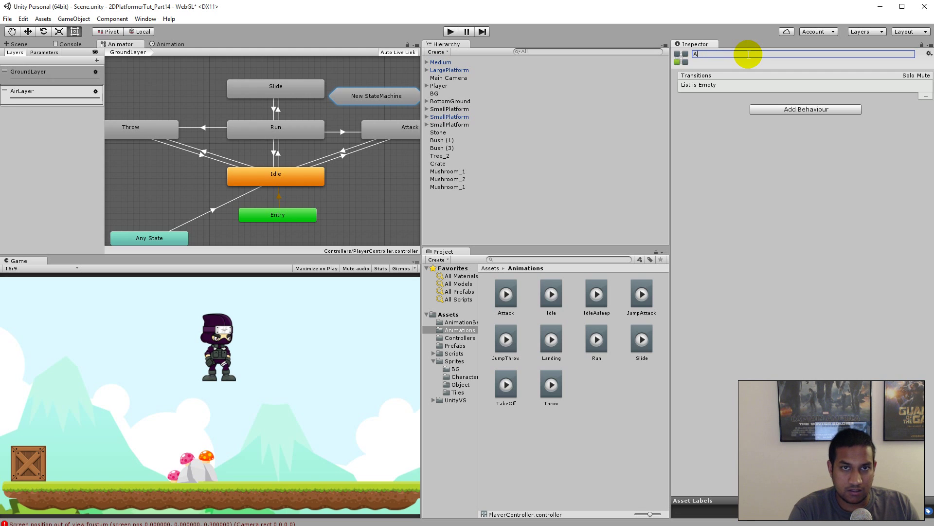
type("ctionStates")
key("Return")
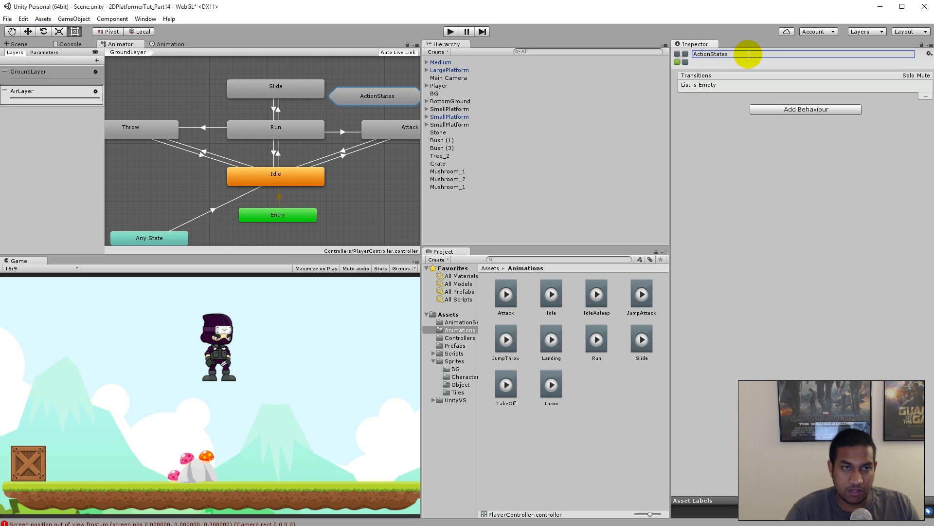
Place ActionStates above Slide at the top of the graph and deselect it
left_click_drag(377, 95, 285, 62)
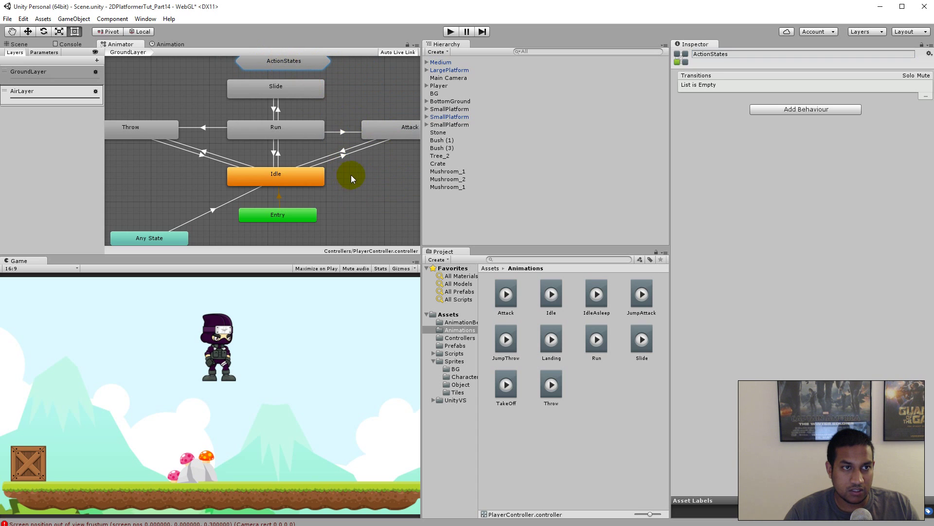
mouse_move(357, 202)
middle_mouse_down()
mouse_move(357, 173)
mouse_move(355, 208)
mouse_move(346, 196)
middle_mouse_up()
right_click(366, 174)
left_click(361, 150)
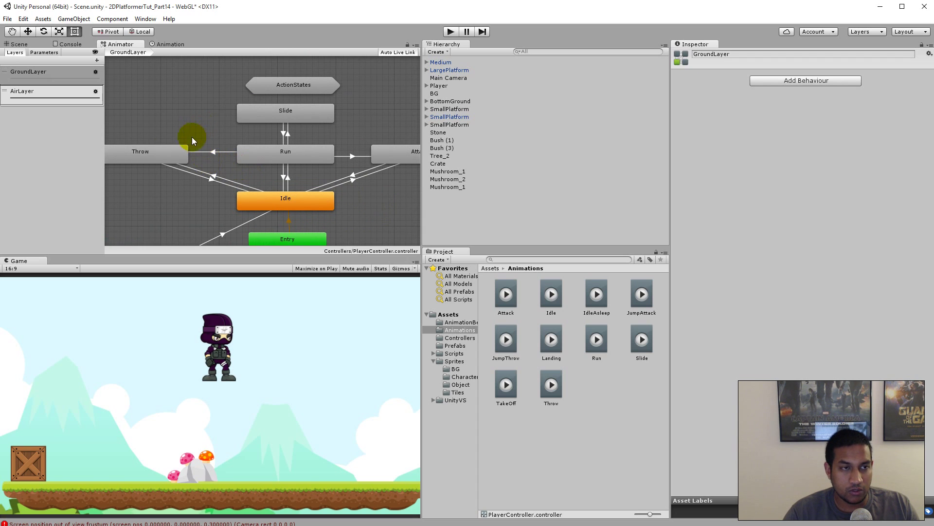
Drag Throw, Run, Slide and Attack into ActionStates, then move ActionStates lower in the graph
left_click(158, 154)
left_click(261, 159, "shift")
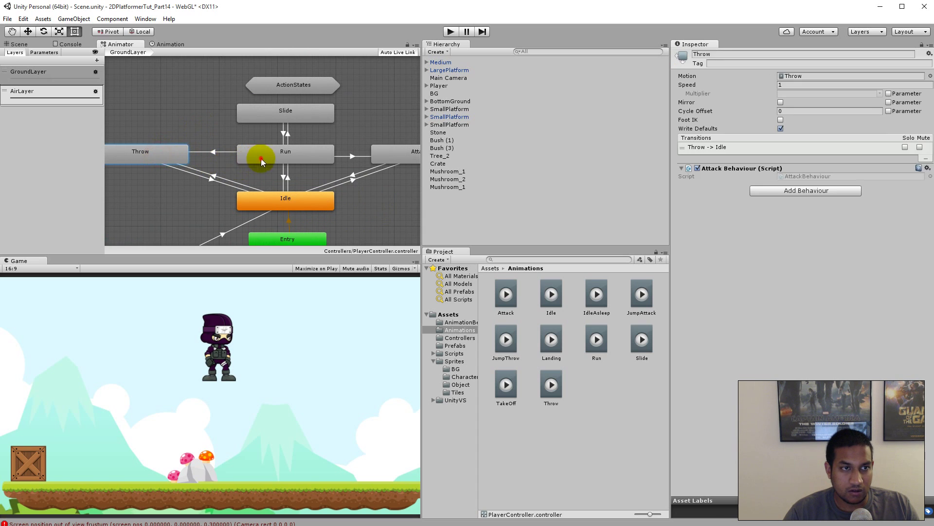
left_click(278, 113, "shift")
left_click(404, 154, "shift")
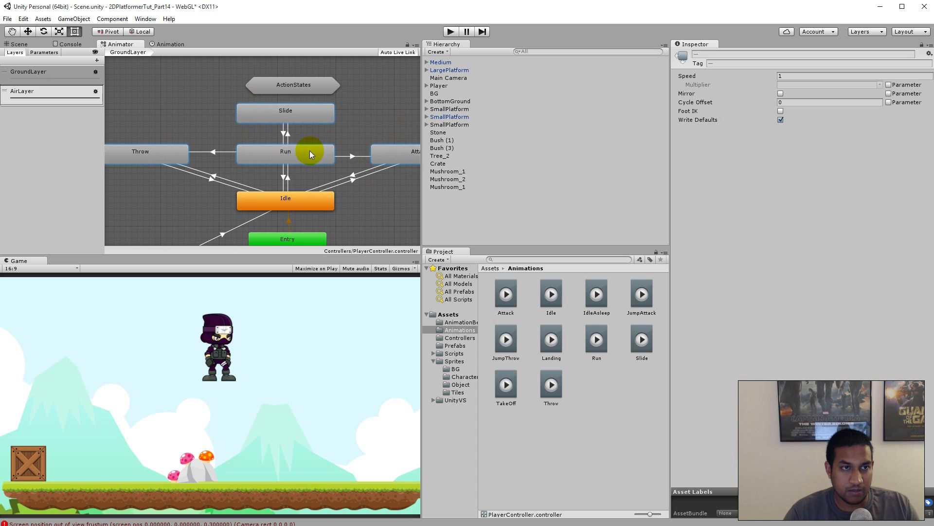
left_click_drag(285, 113, 293, 81)
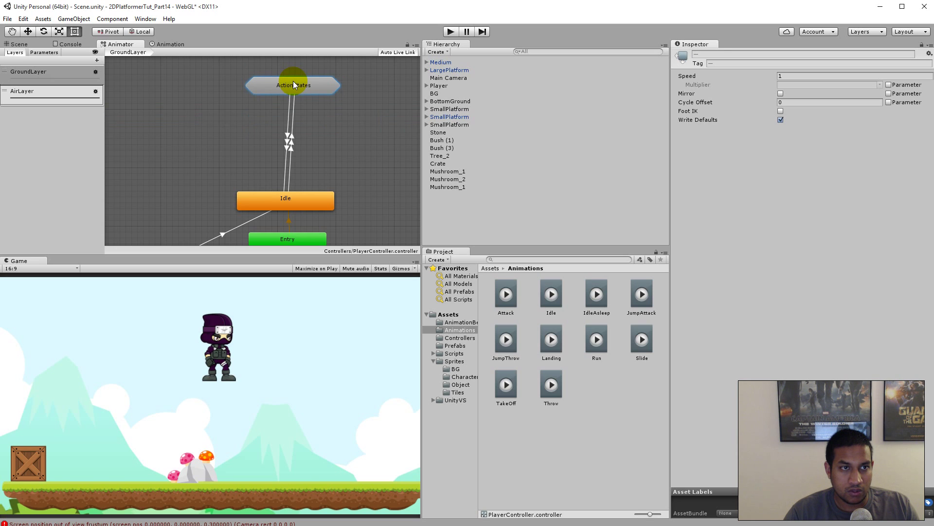
left_click(296, 83)
left_click_drag(297, 83, 297, 148)
Inside ActionStates, pull Run, Attack and Slide out of the stacked pile
double_click(267, 143)
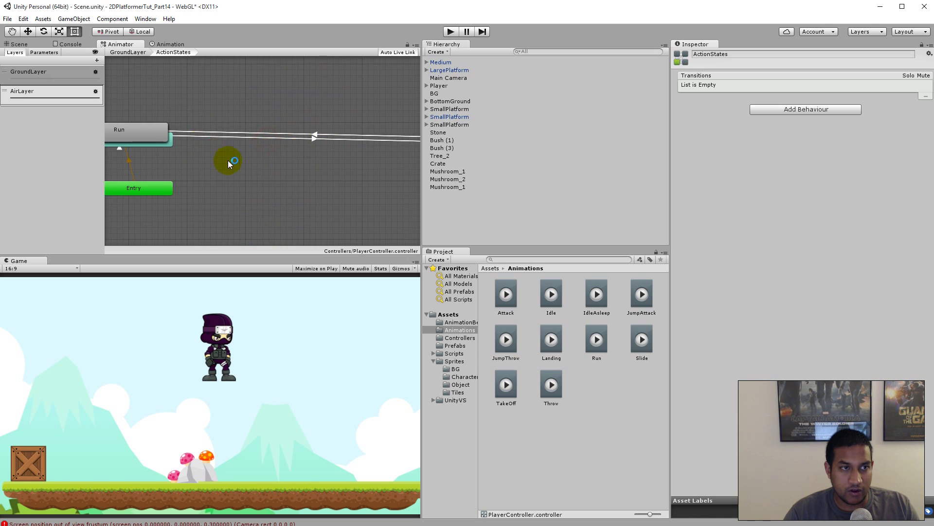
left_click_drag(144, 127, 325, 72)
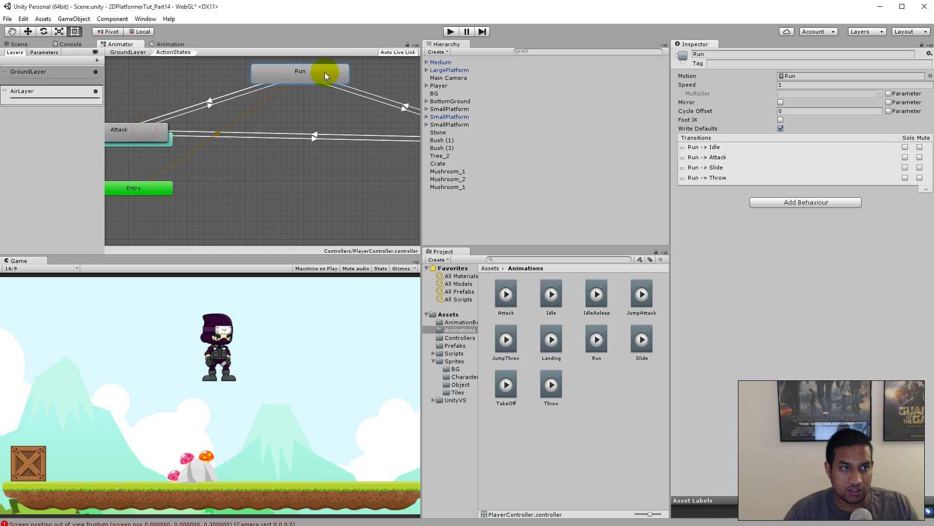
left_click_drag(148, 130, 326, 175)
left_click_drag(138, 132, 197, 172)
scroll(332, 211, "down", 3)
scroll(332, 211, "up", 3)
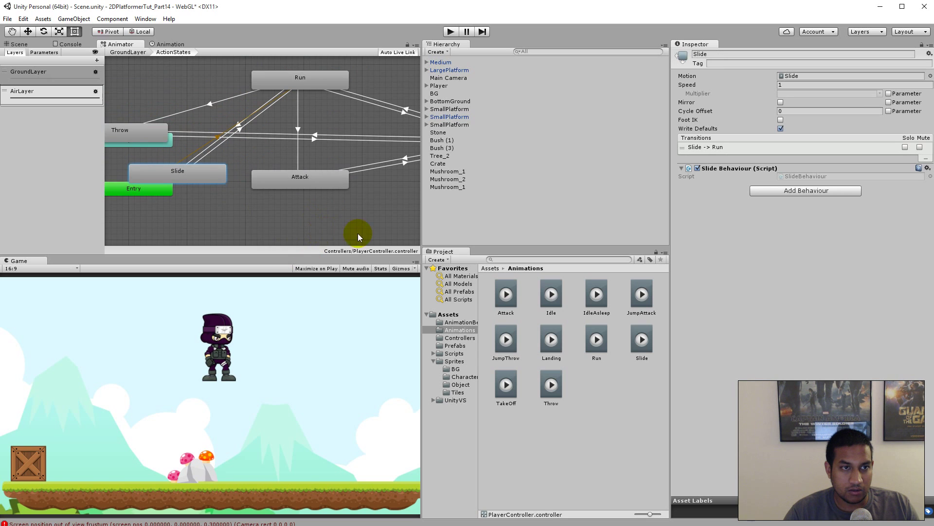
right_click(298, 211)
left_click(265, 212)
Place (Up) GroundLayer beside Any State, move Slide above Run, and nudge Throw right
mouse_move(414, 146)
left_mouse_down()
mouse_move(399, 150)
mouse_move(319, 110)
mouse_move(75, 103)
mouse_move(125, 130)
mouse_move(305, 80)
mouse_move(428, 88)
mouse_move(423, 133)
left_mouse_up()
key("f")
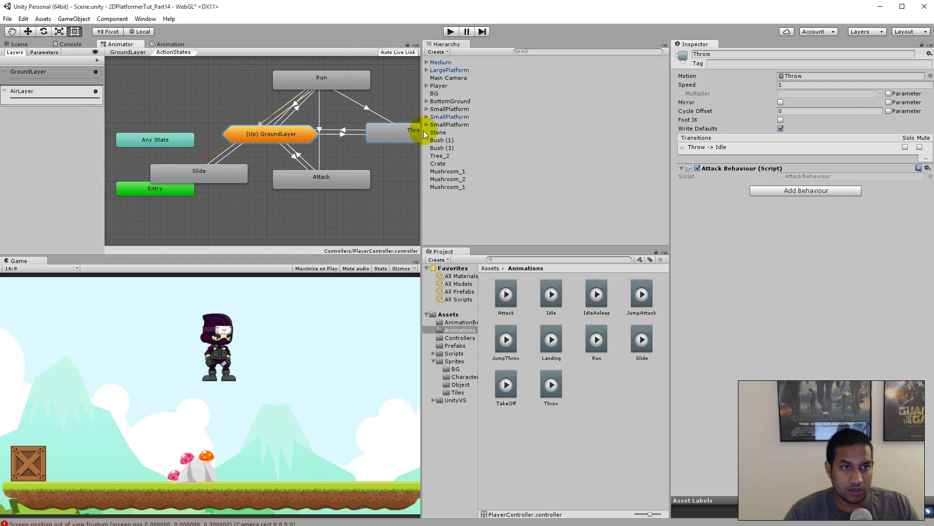
left_click_drag(295, 131, 197, 126)
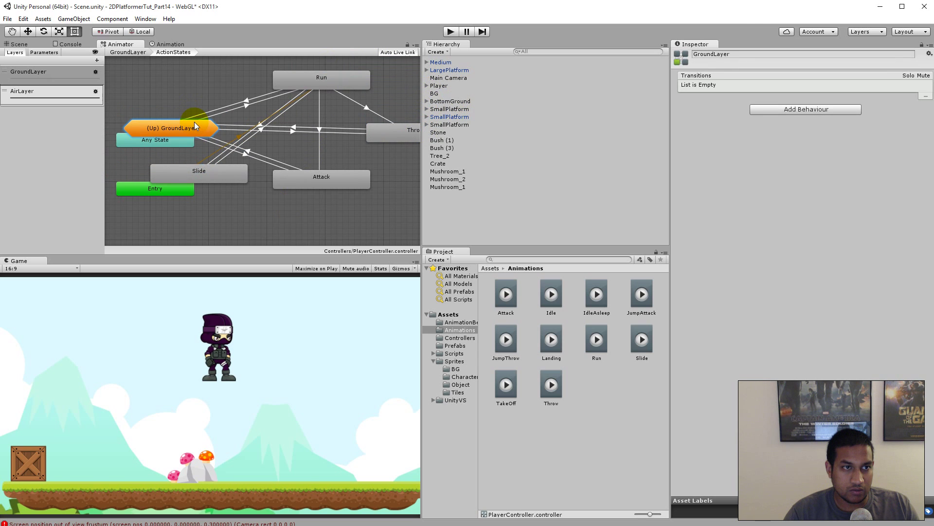
left_click_drag(214, 173, 339, 52)
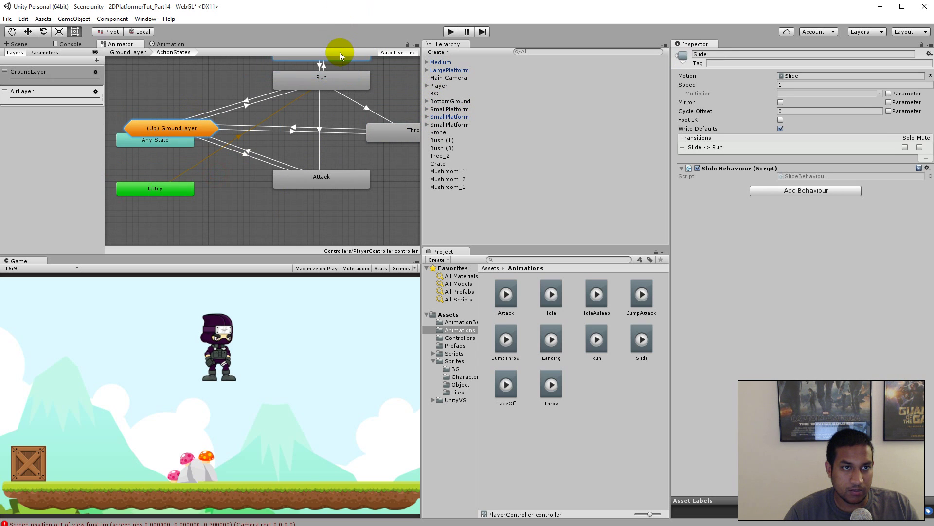
middle_click_drag(315, 189, 319, 259)
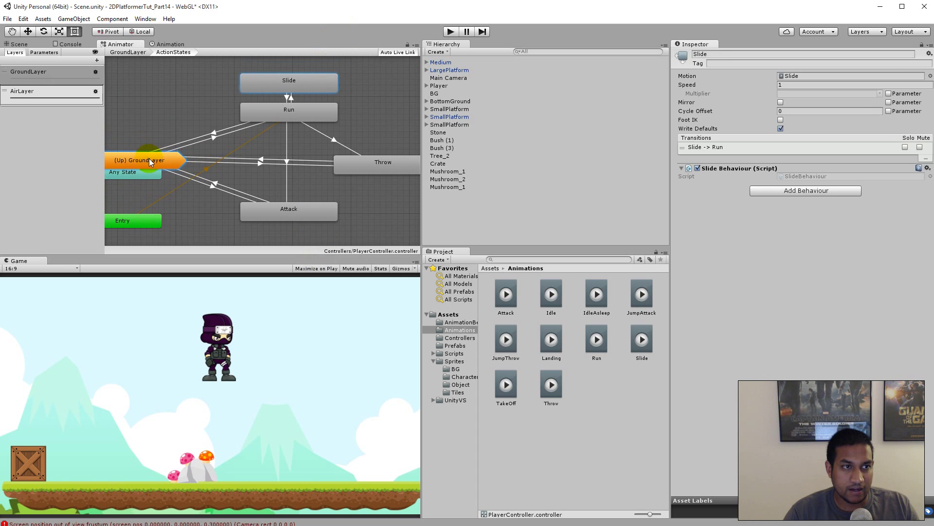
left_click_drag(149, 159, 216, 167)
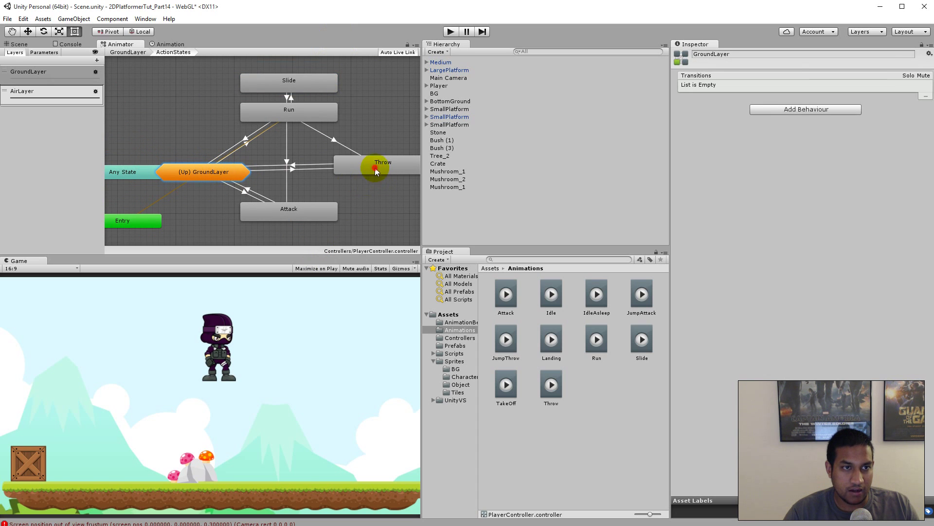
left_click_drag(375, 170, 383, 170)
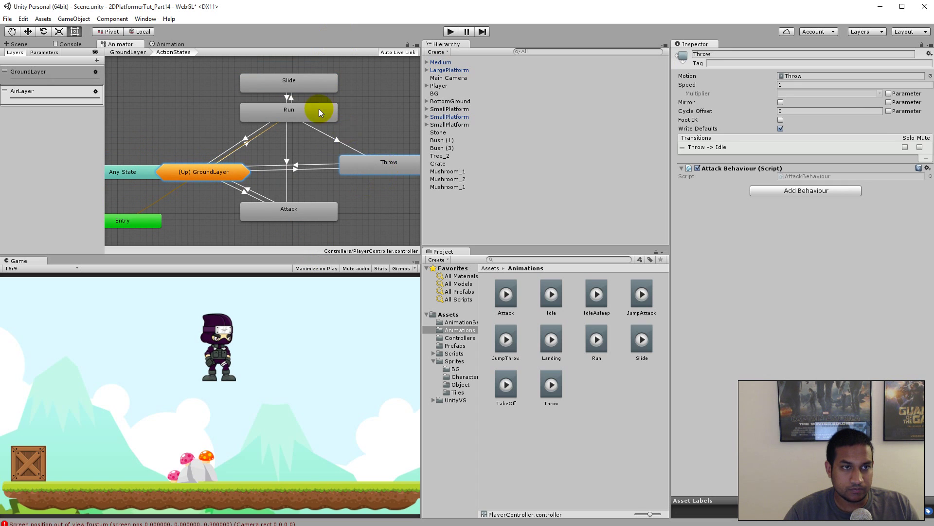
Fine-tune the Run and Any State positions, then go back to the GroundLayer graph
left_click_drag(320, 109, 317, 131)
left_click(308, 210)
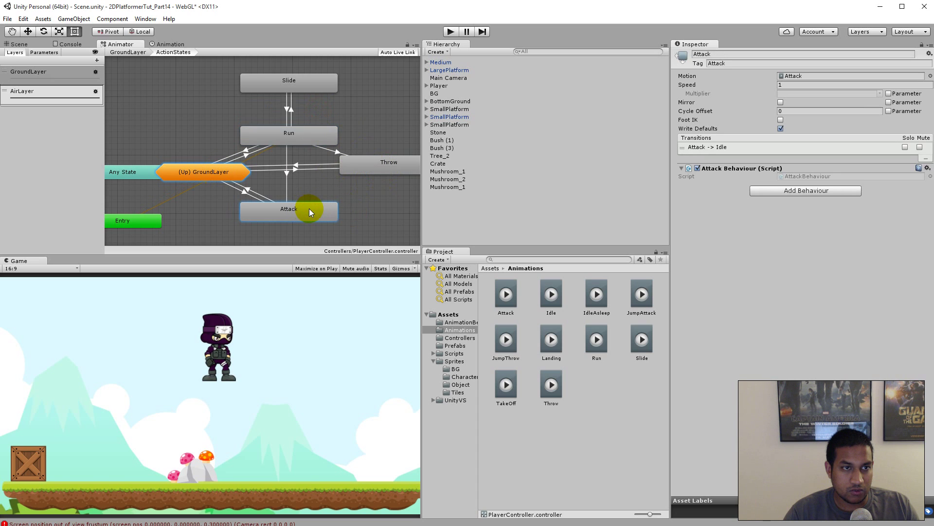
left_click(136, 170)
left_click_drag(135, 133, 135, 130)
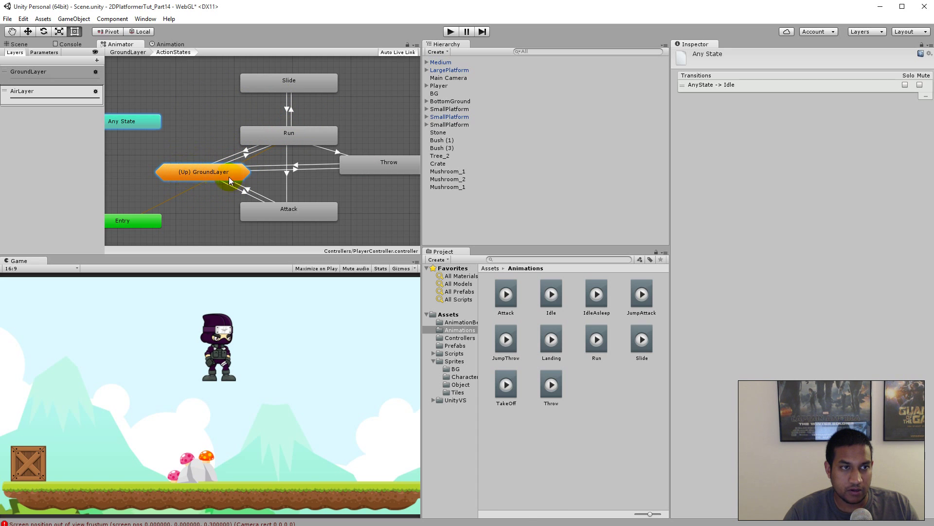
double_click(213, 171)
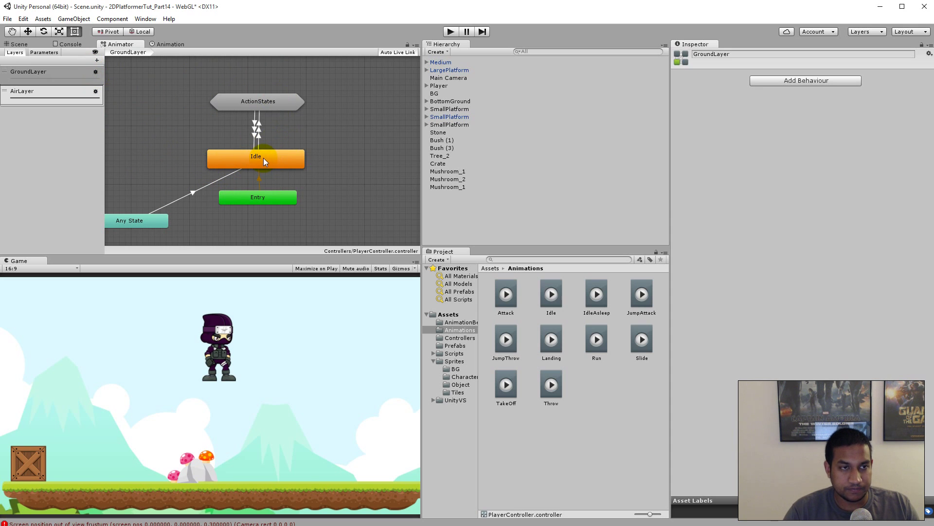
left_click(451, 31)
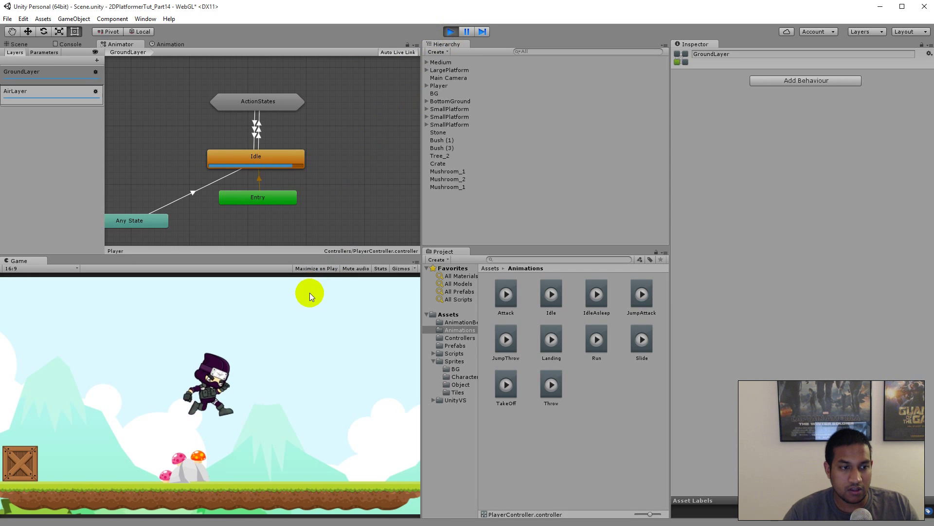
key("Left")
key("space")
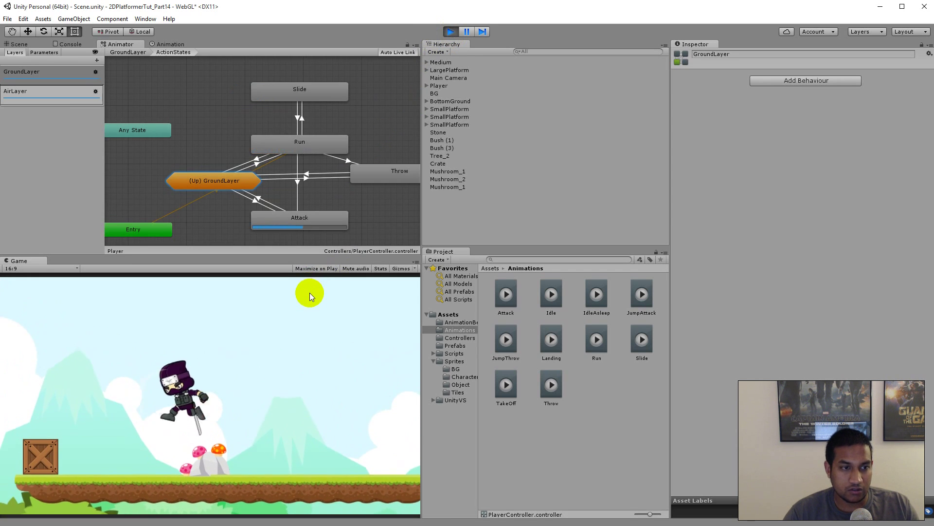
key("Right")
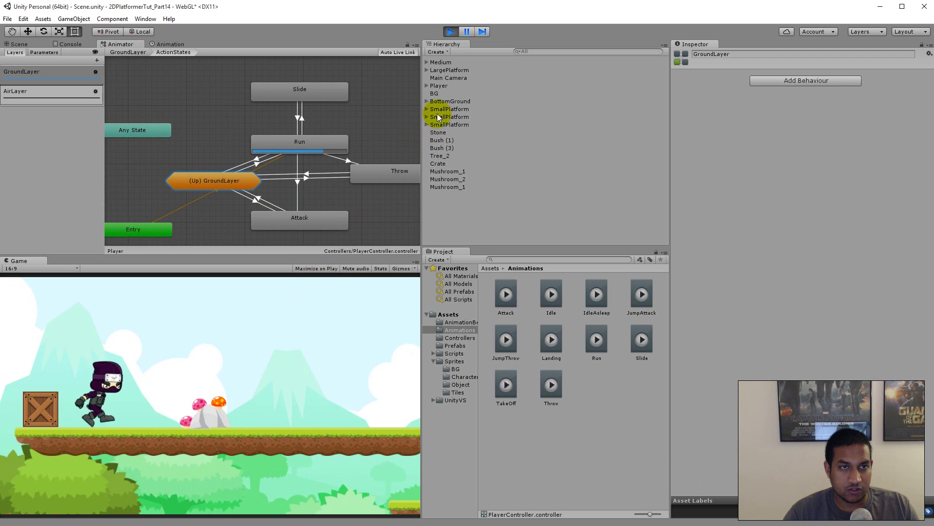
left_click(449, 32)
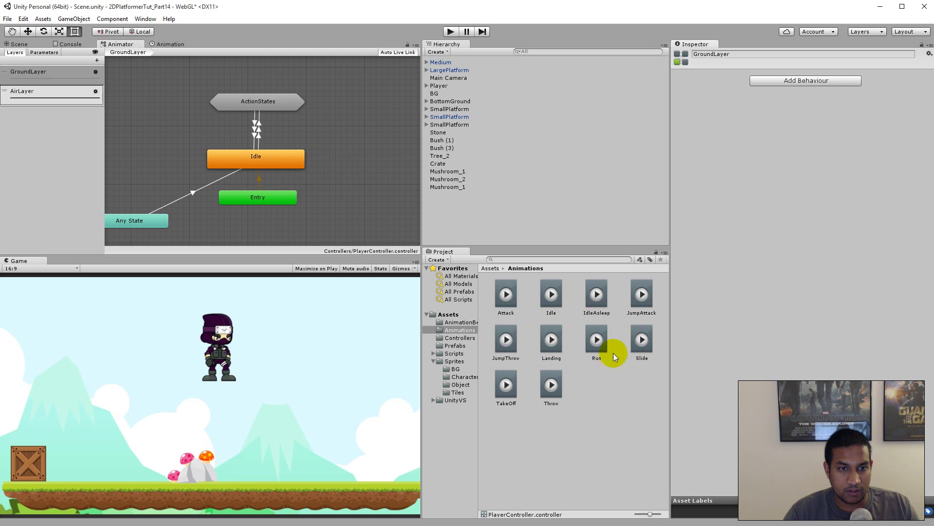
Drop the IdleAsleep clip right of Idle as a new state and connect Idle to it
left_click_drag(595, 293, 365, 165)
left_click(343, 133)
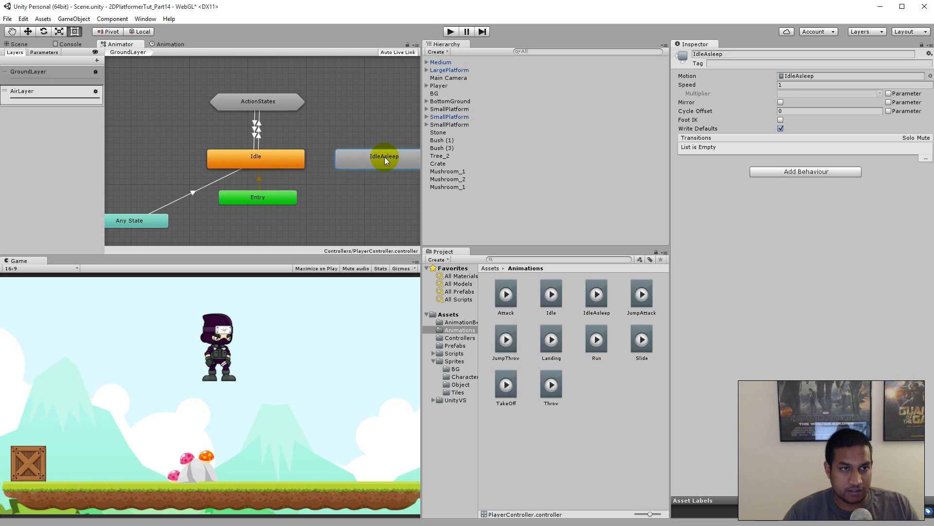
right_click(283, 157)
left_click(309, 160)
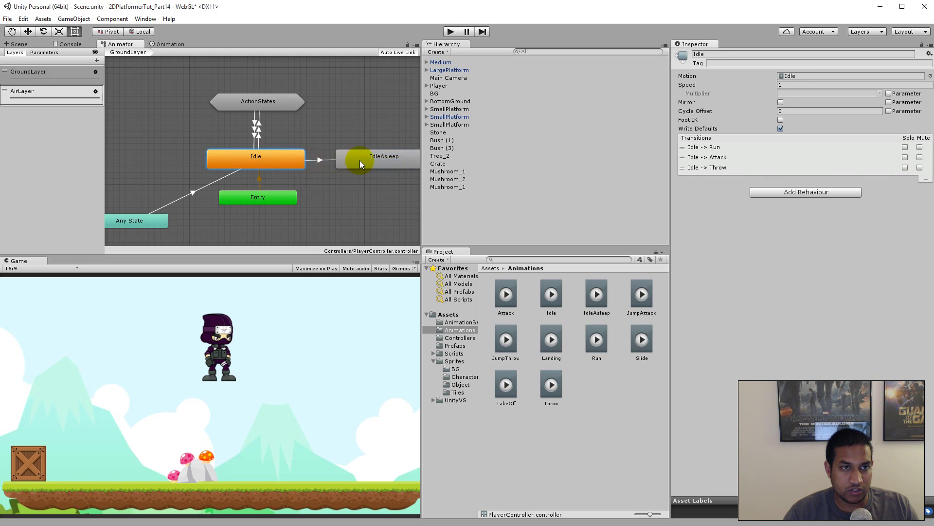
left_click(360, 163)
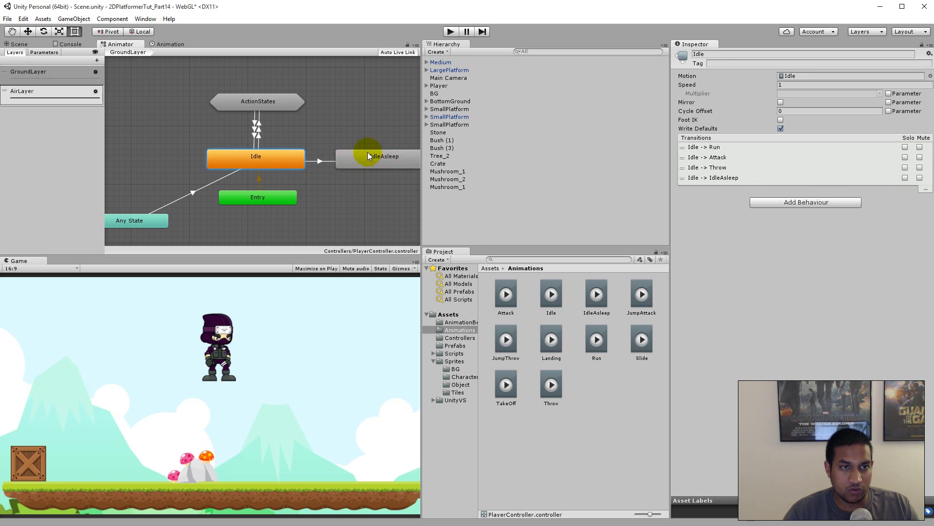
right_click(367, 154)
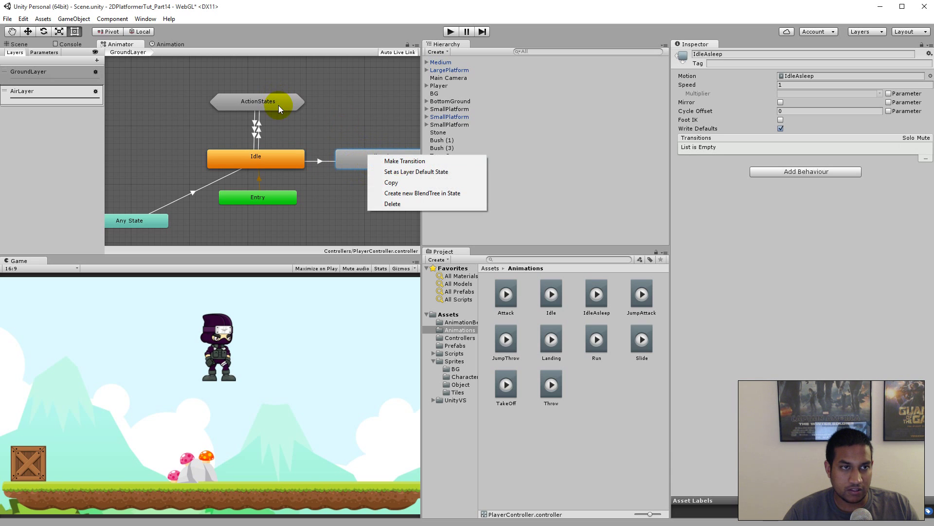
left_click(329, 134)
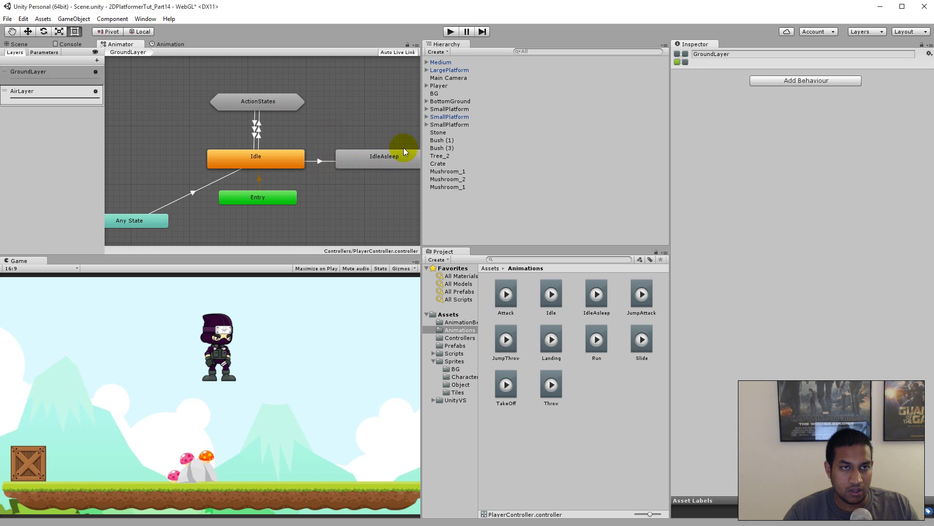
Create a sub-state machine below Idle and name it IdleStates
right_click(338, 188)
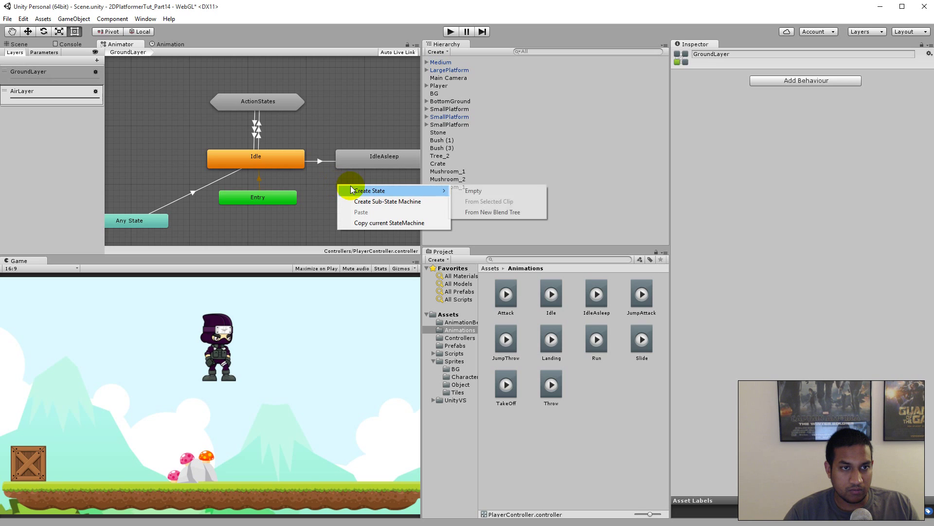
left_click(364, 203)
left_click_drag(365, 198, 320, 201)
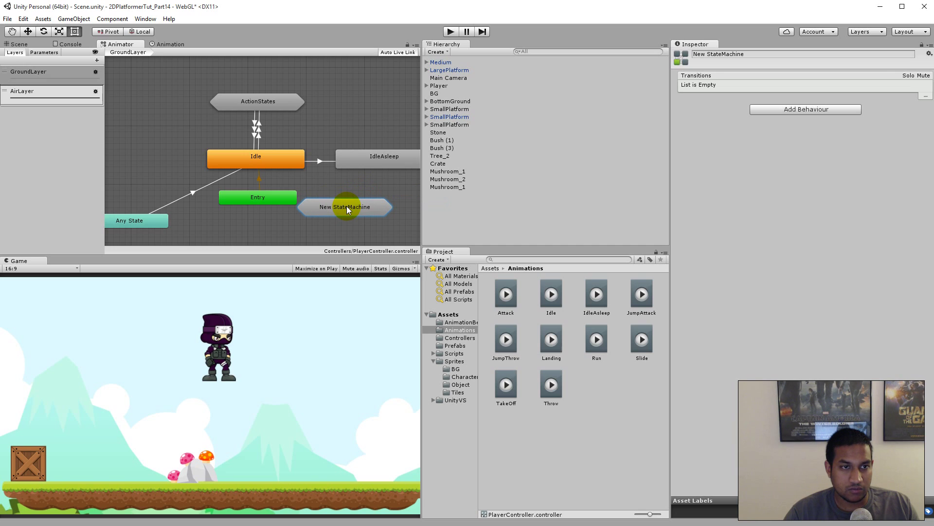
left_click(749, 54)
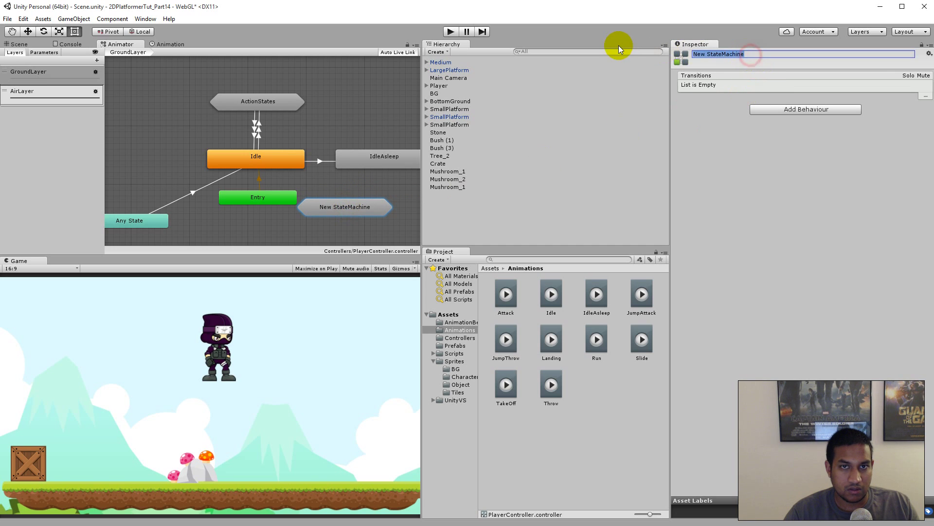
type("IdleS")
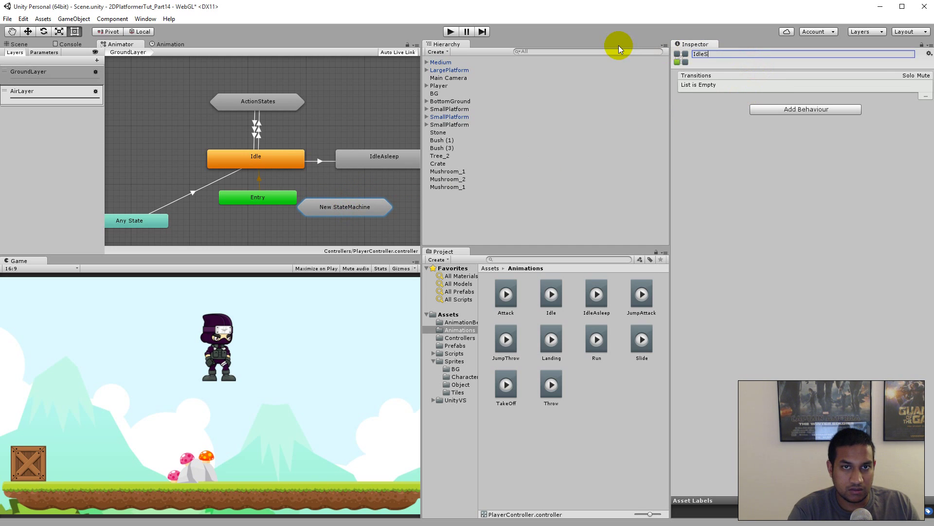
type("tates")
key("Return")
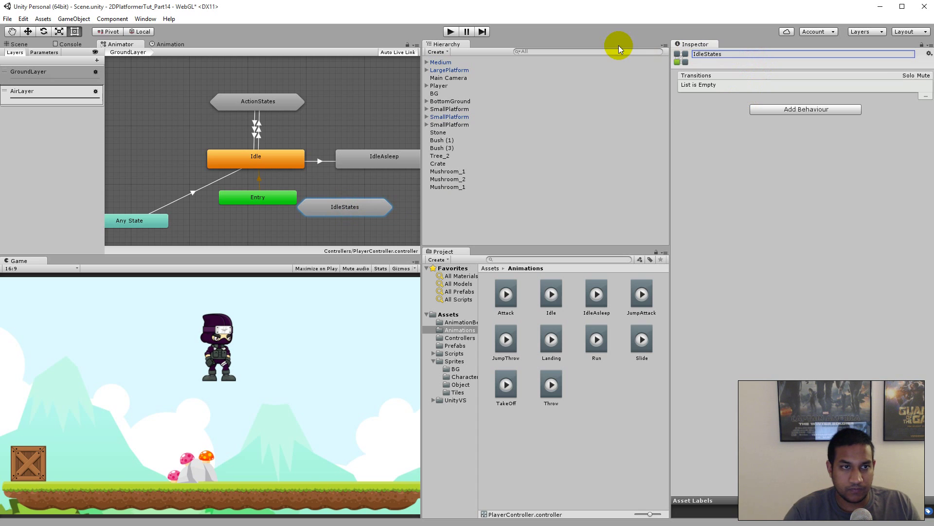
Move the Idle and IdleAsleep states together into IdleStates
left_click(239, 155)
left_click(365, 162, "shift")
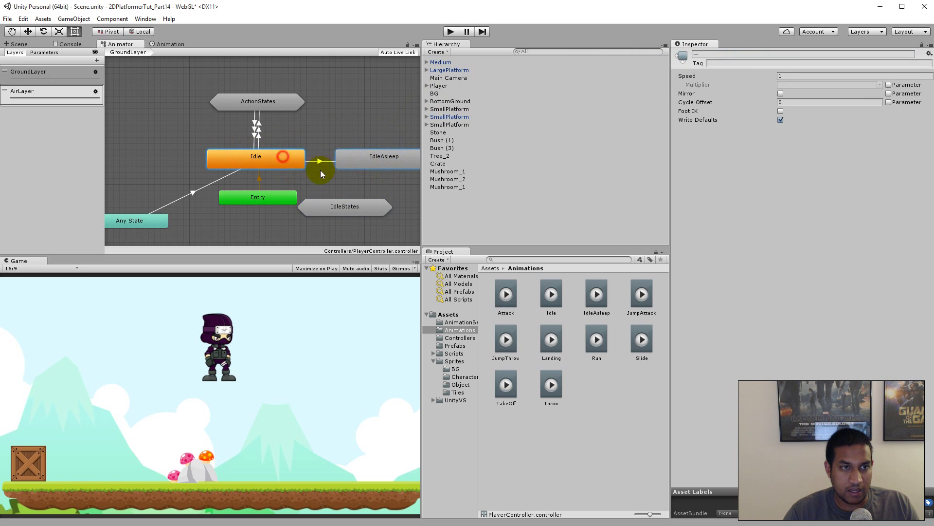
left_click_drag(321, 170, 277, 155)
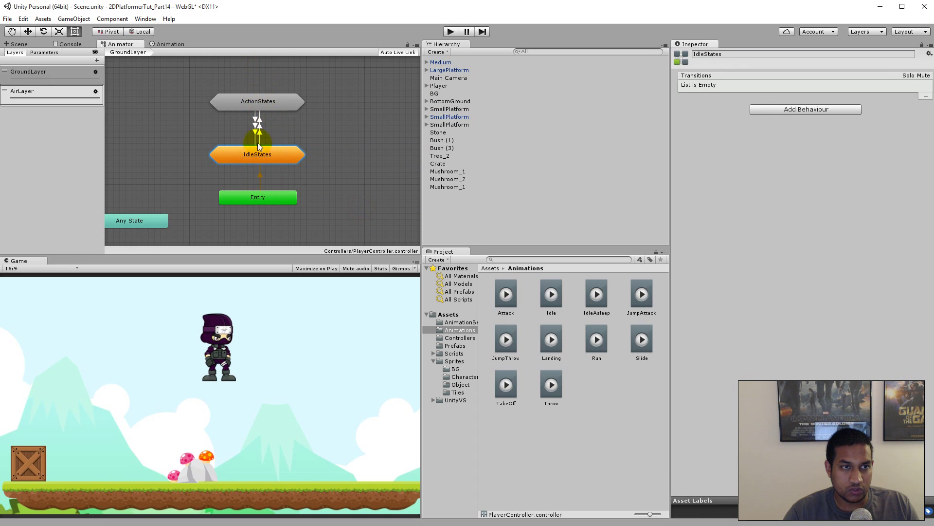
Inside IdleStates, separate IdleAsleep from Idle and place it above and to the right
double_click(263, 153)
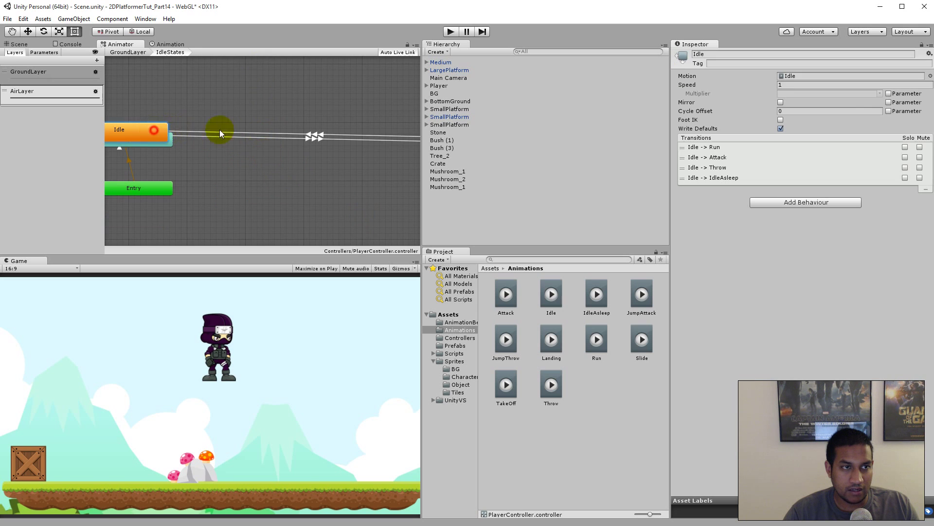
left_click_drag(220, 130, 305, 132)
middle_click_drag(255, 201, 324, 221)
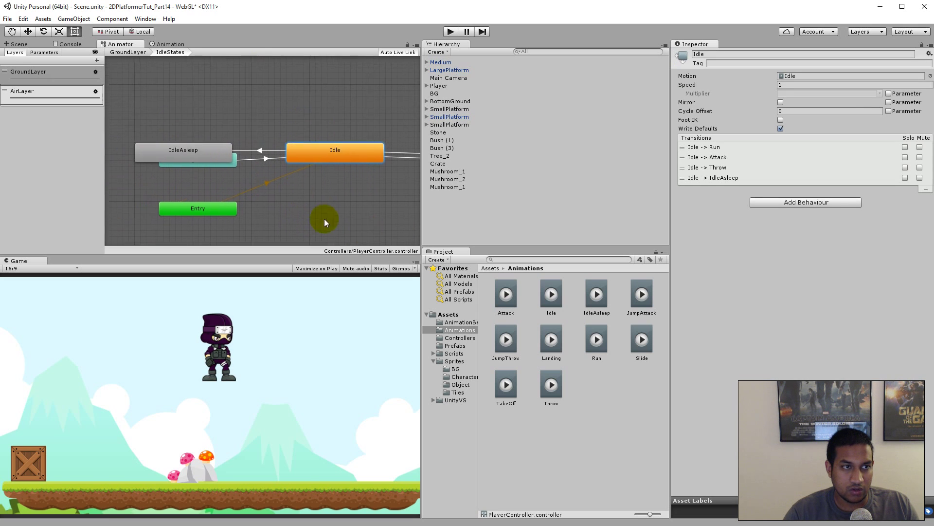
left_click(199, 144)
left_click_drag(212, 149, 335, 105)
left_click_drag(410, 115, 406, 121)
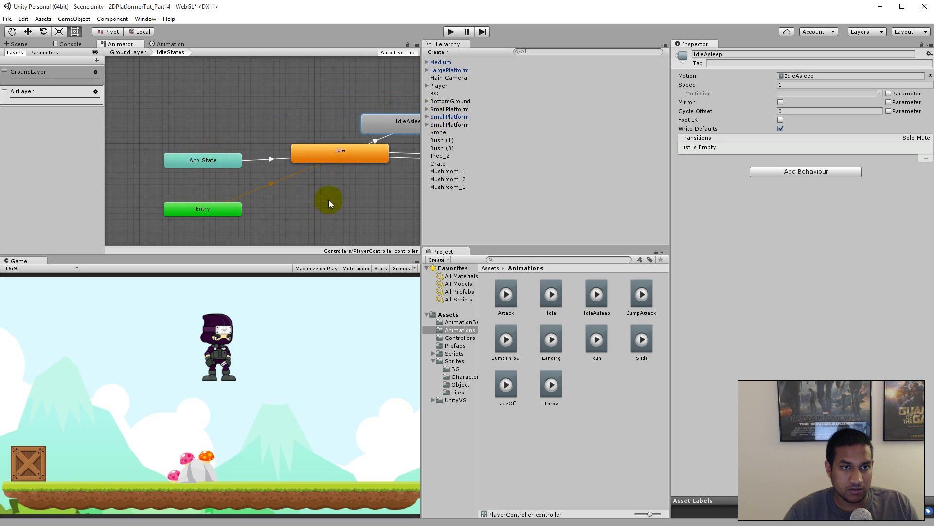
middle_click_drag(330, 200, 251, 194)
left_click_drag(313, 100, 239, 97)
middle_click_drag(304, 177, 165, 168)
Set (Up) GroundLayer directly under Idle and review the Idle→Run and Run→Idle transitions
left_click_drag(341, 140, 126, 171)
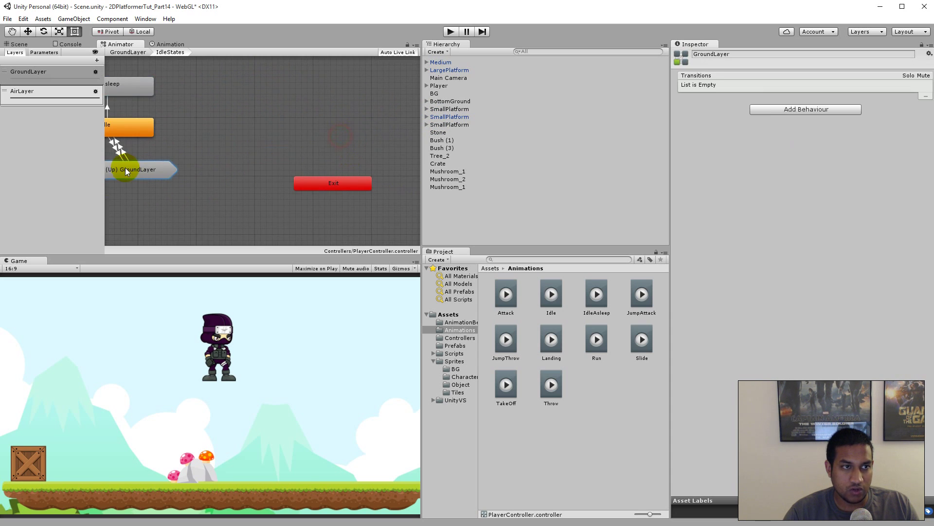
middle_click_drag(137, 169, 265, 160)
left_click_drag(265, 160, 241, 197)
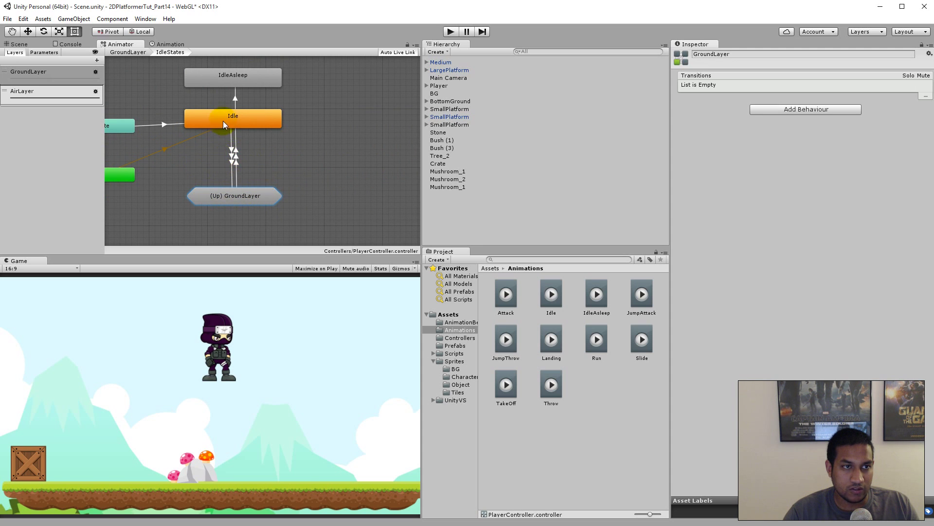
left_click(234, 155)
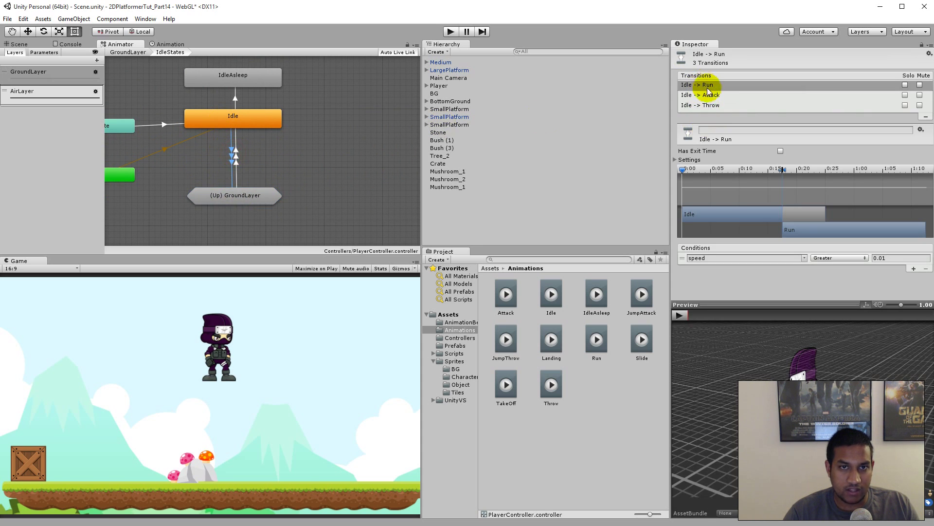
left_click(235, 147)
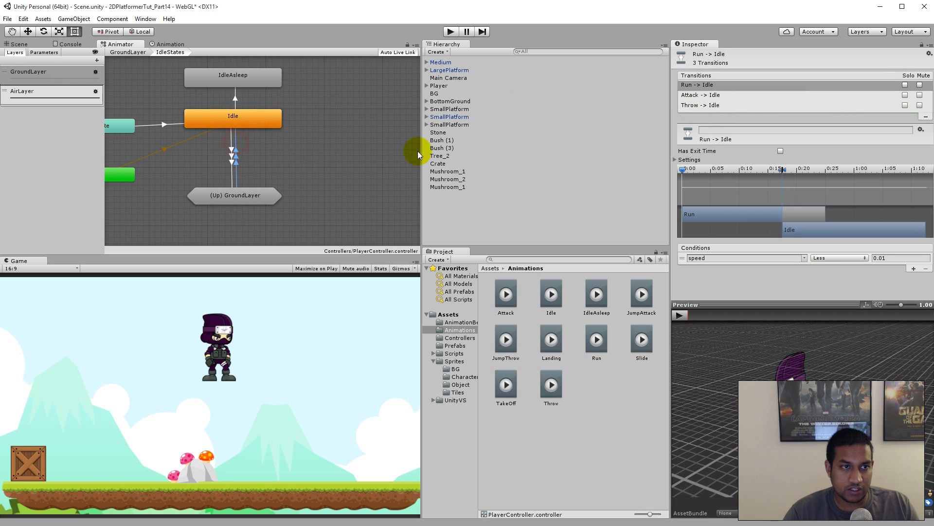
Return through GroundLayer to IdleStates and drag IdleAsleep to the right of Idle
double_click(218, 194)
double_click(266, 103)
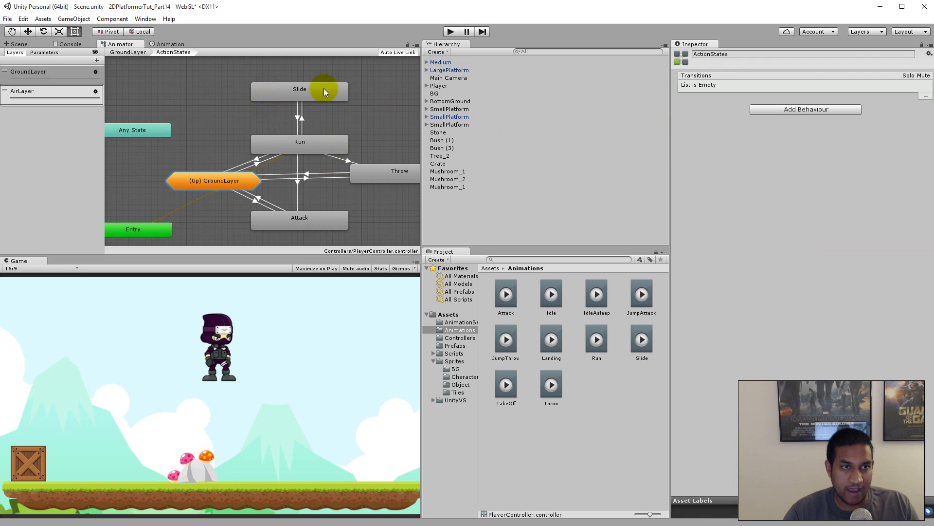
left_click(131, 53)
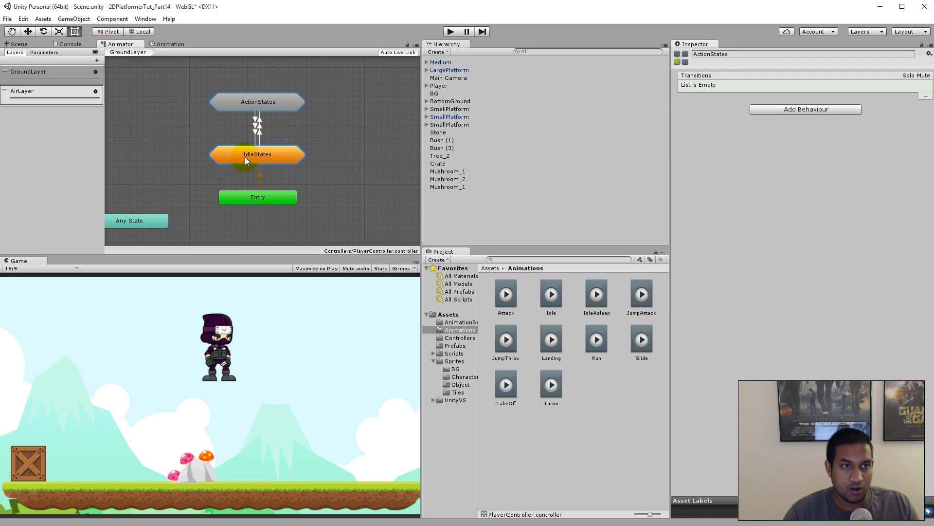
double_click(244, 157)
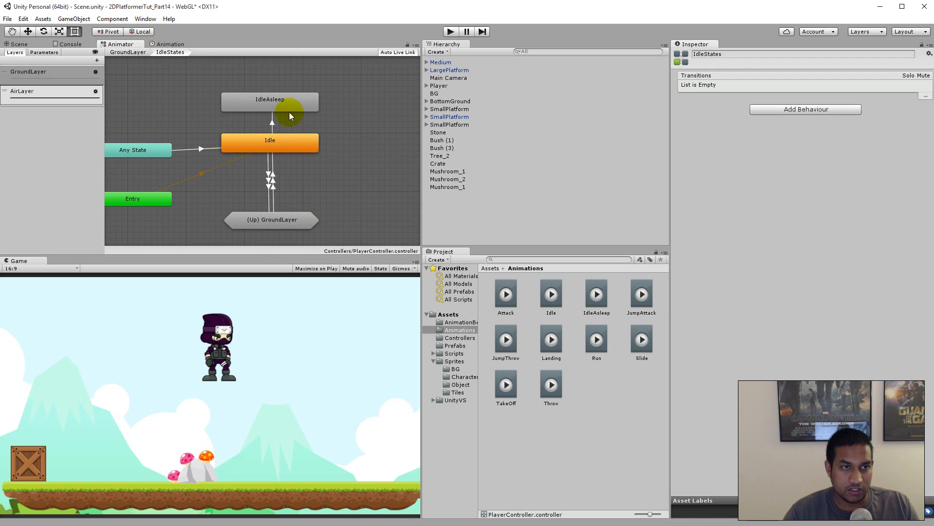
left_click_drag(289, 112, 394, 141)
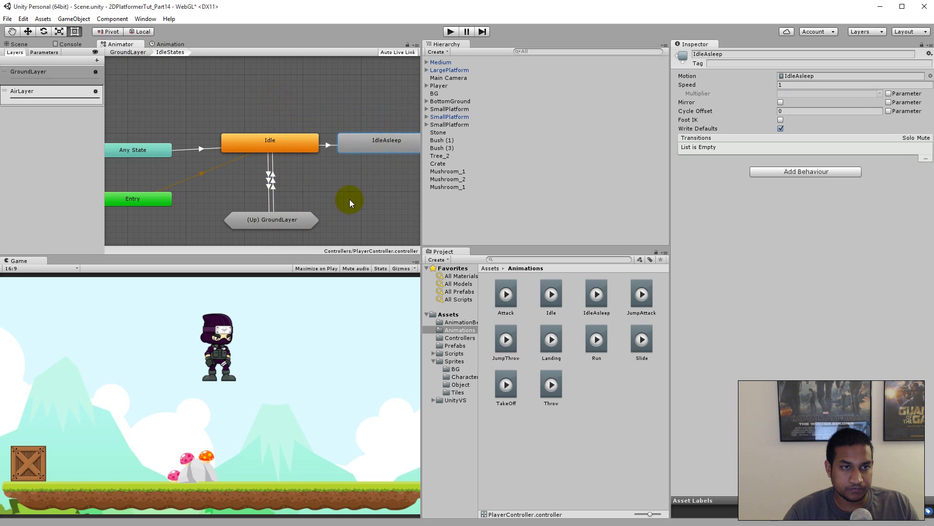
middle_click_drag(349, 200, 314, 177)
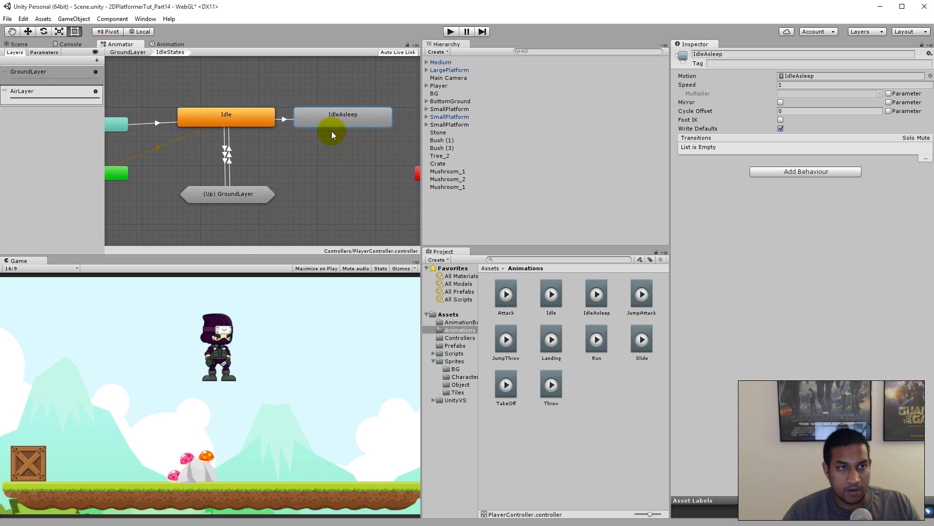
Check Idle's four outgoing transitions, then re-enter IdleStates from GroundLayer
left_click(225, 145)
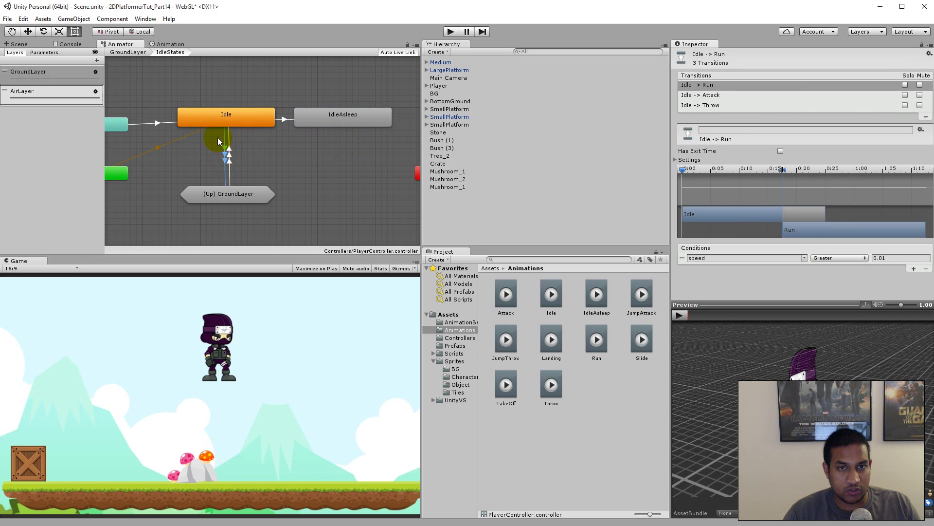
left_click(233, 115)
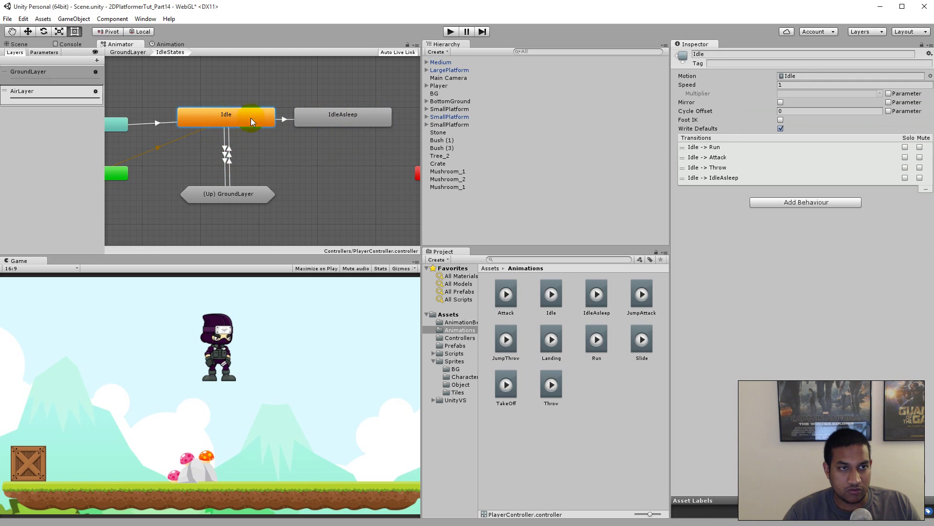
left_click(308, 117)
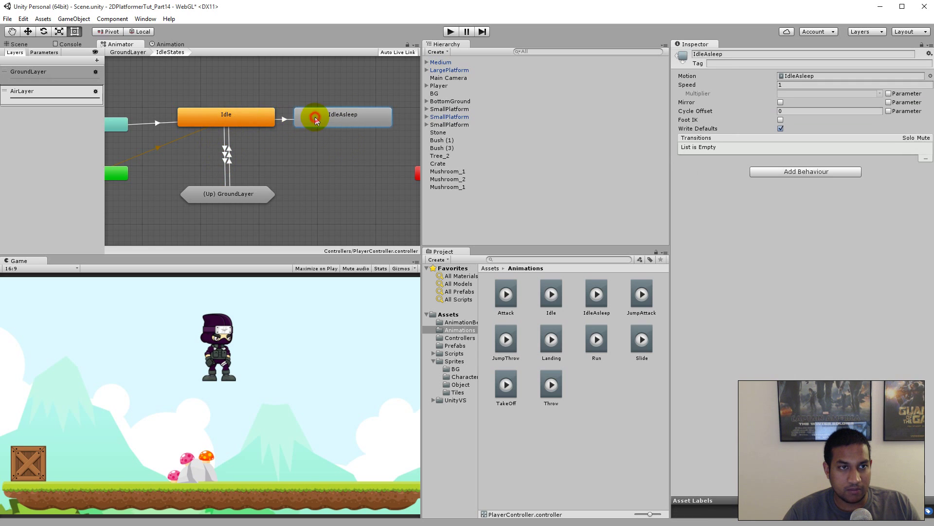
left_click(229, 121)
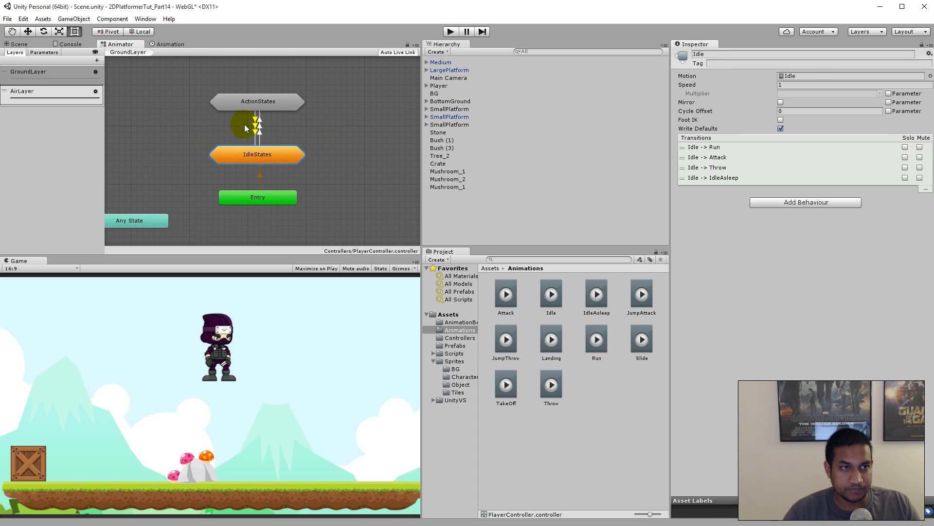
left_click(245, 124)
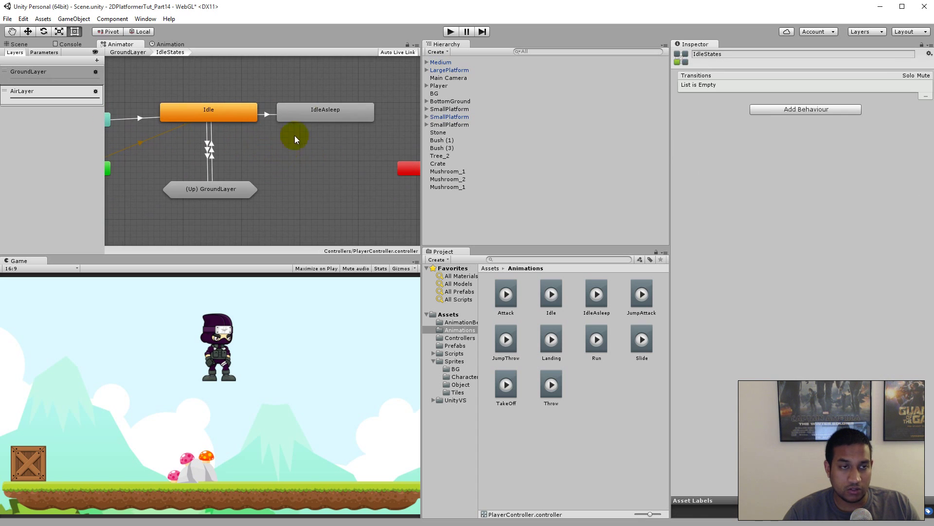
double_click(212, 191)
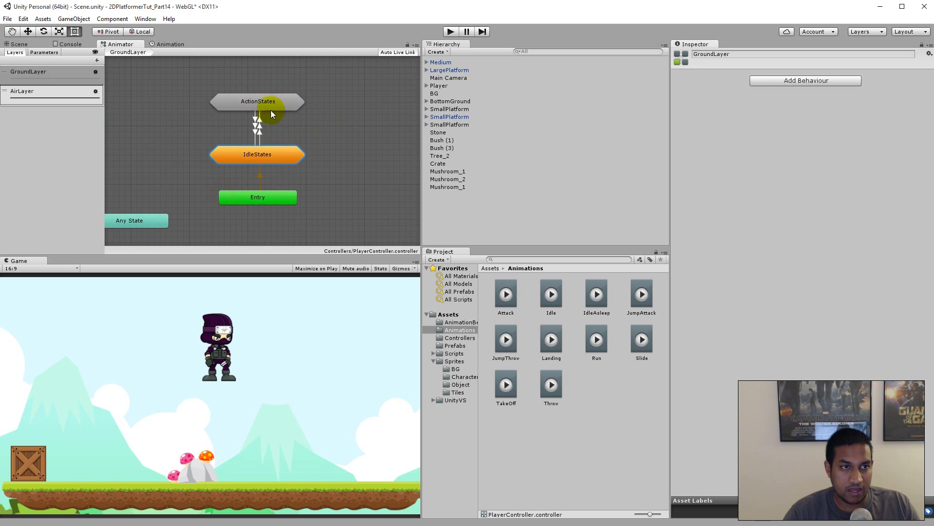
double_click(271, 158)
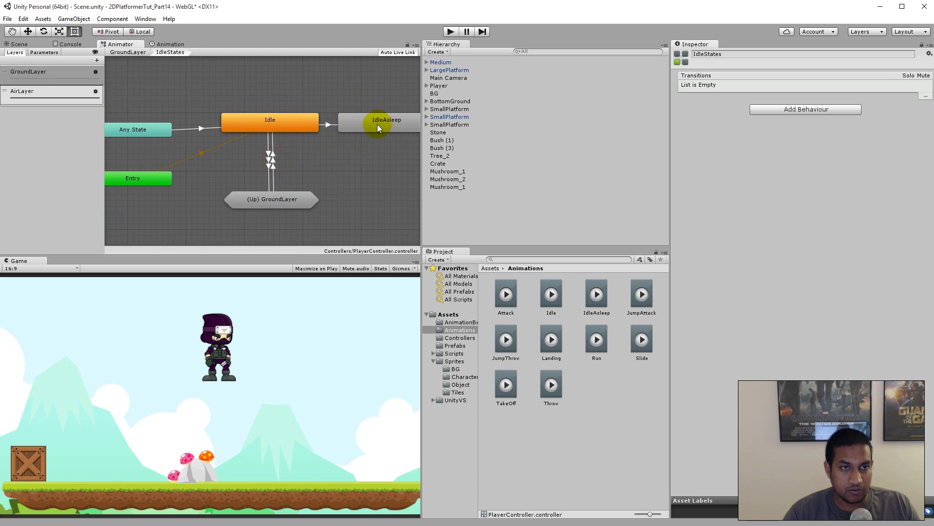
Start an IdleAsleep transition into (Up) GroundLayer, showing ActionStates' Run, Attack, Slide and Throw
right_click(378, 124)
left_click(421, 131)
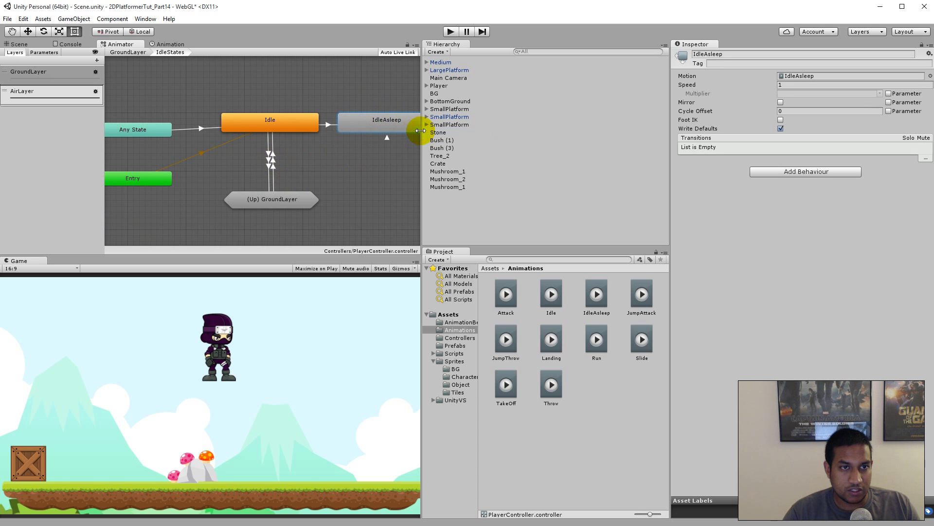
left_click(285, 198)
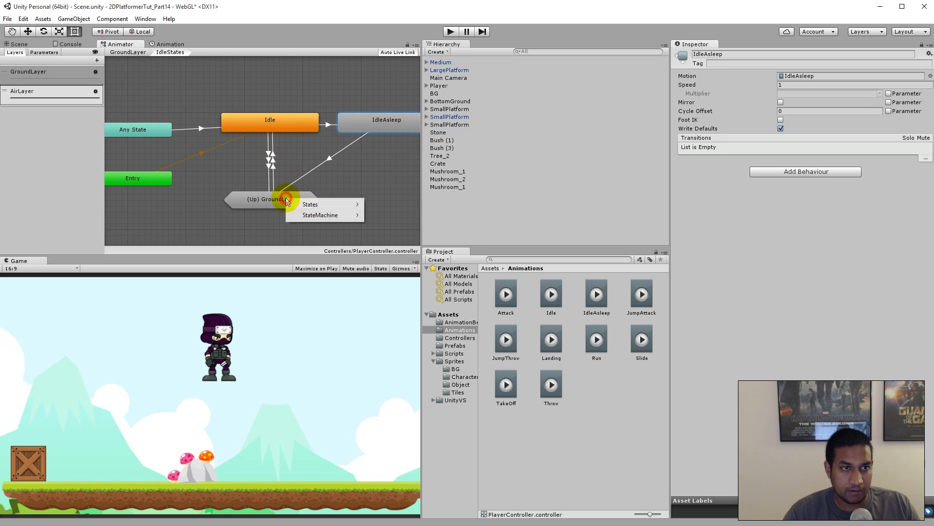
mouse_move(313, 204)
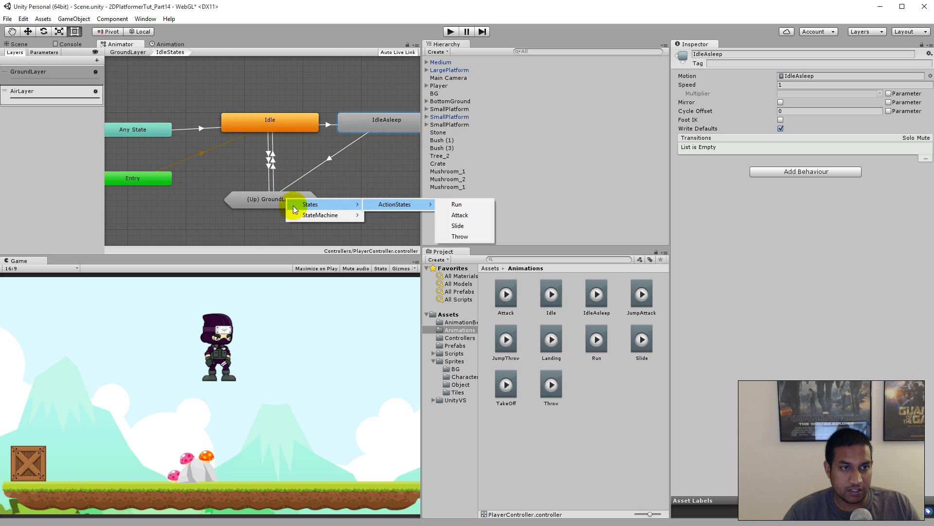
mouse_move(328, 217)
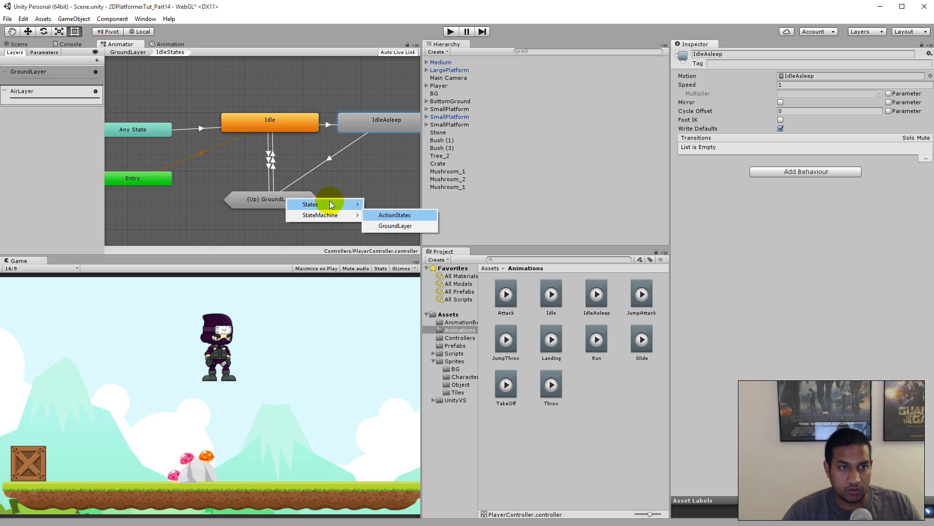
mouse_move(407, 203)
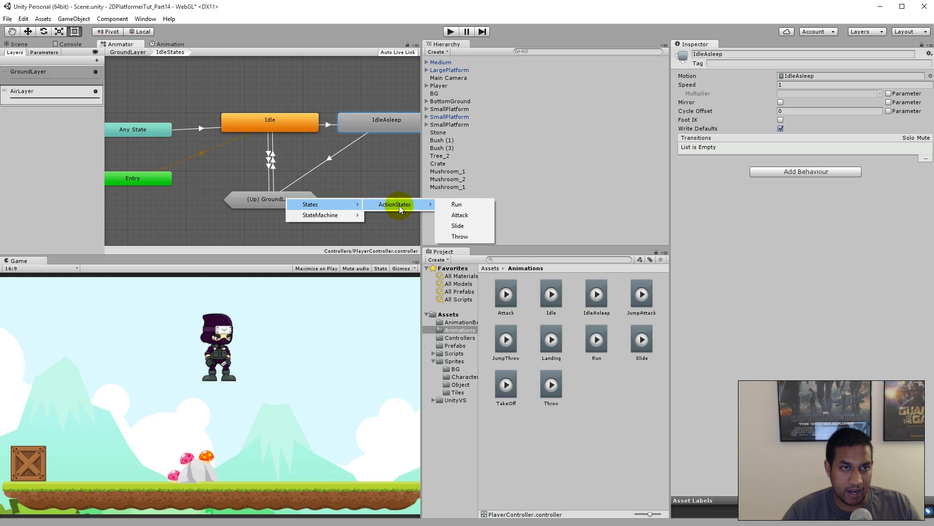
Target Run, and turn off Has Exit Time and Fixed Duration with Transition Duration 0
left_click(463, 205)
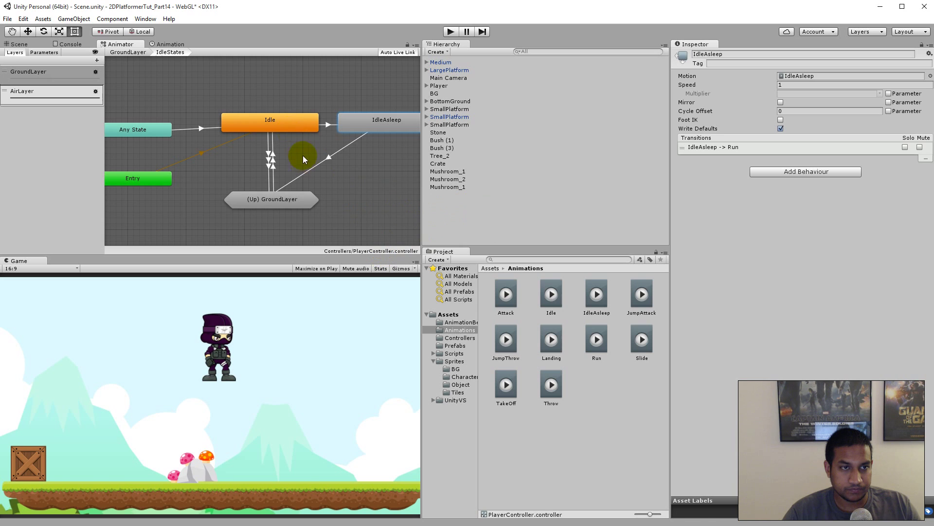
left_click(320, 162)
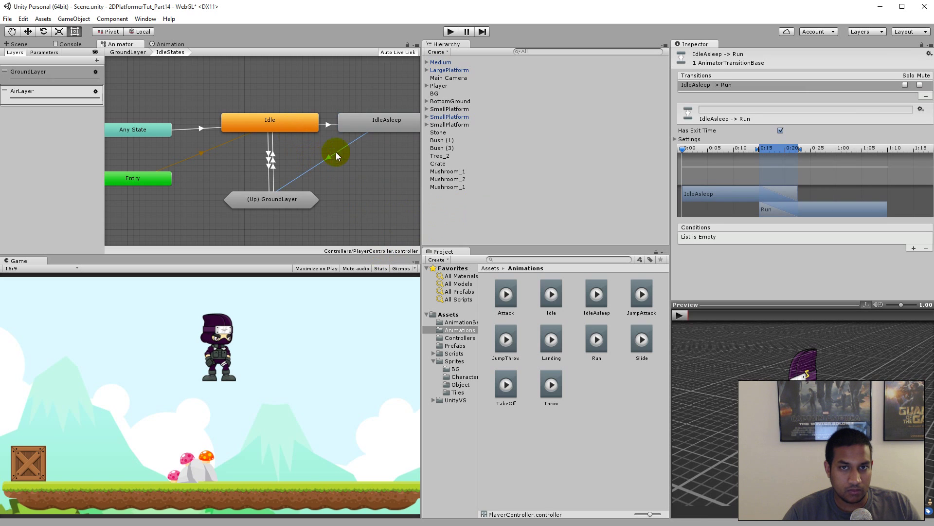
left_click(780, 130)
left_click(676, 138)
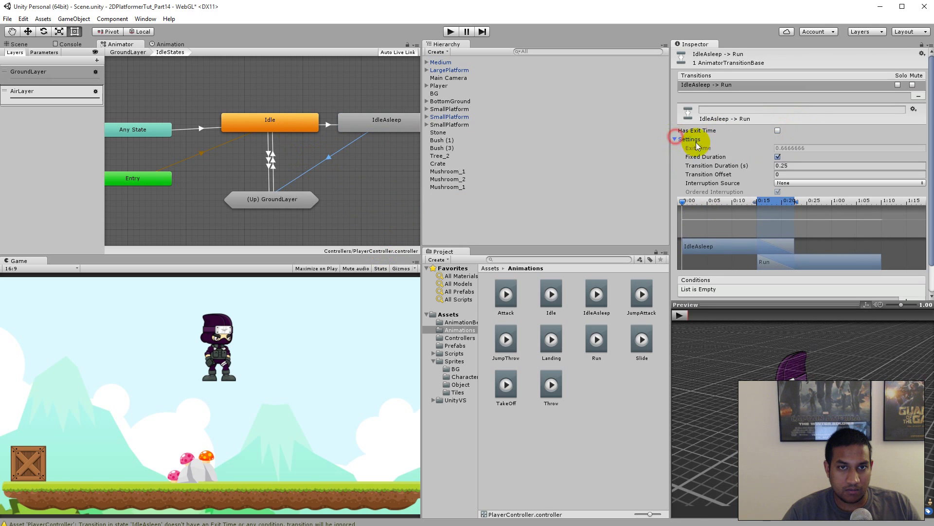
left_click(778, 157)
left_click(781, 166)
type("0")
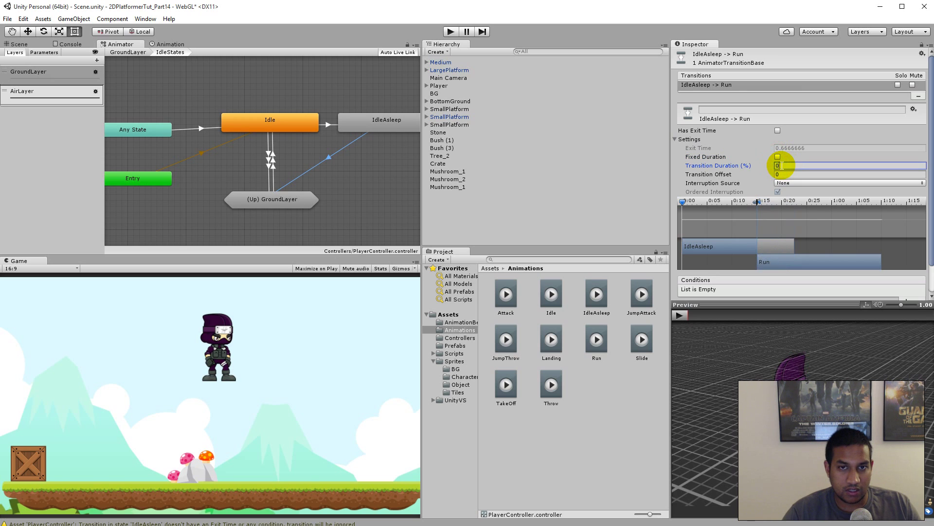
left_click(331, 164)
Add the condition speed Greater 0.01 to the IdleAsleep→Run transition
left_click(907, 300)
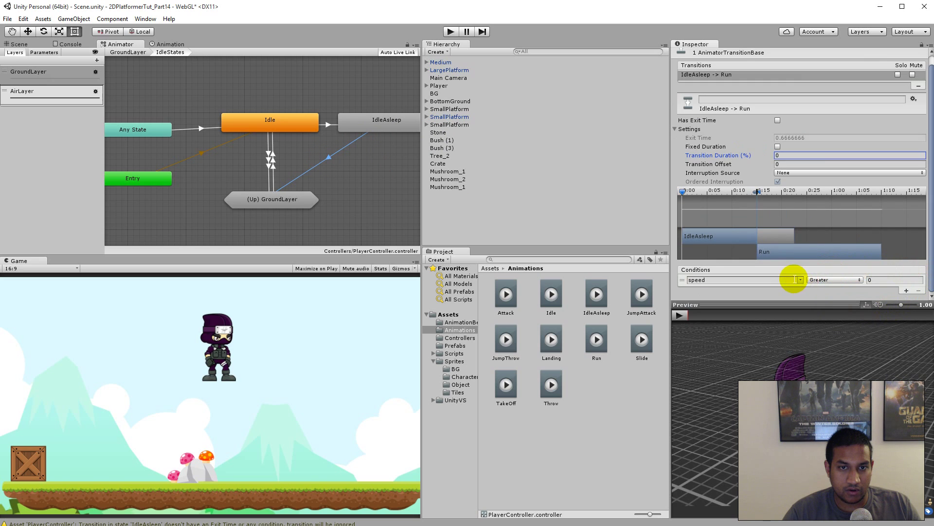
left_click(885, 280)
type("0.01")
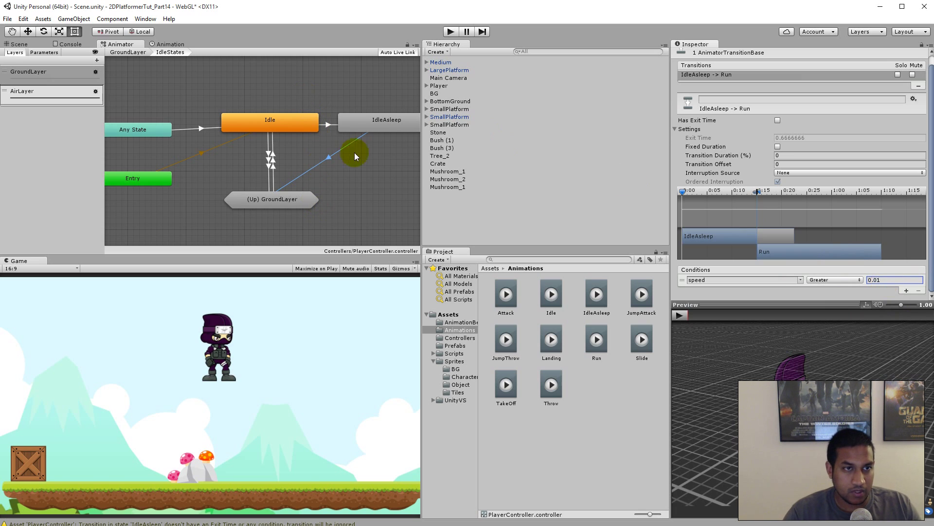
left_click(380, 120)
Create a second IdleAsleep transition targeting Attack in ActionStates
right_click(380, 121)
left_click(395, 128)
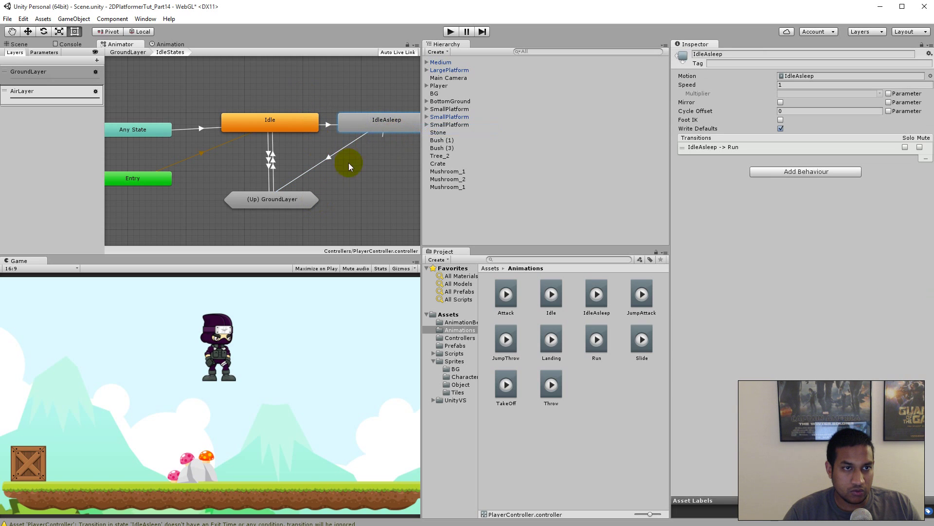
left_click(292, 199)
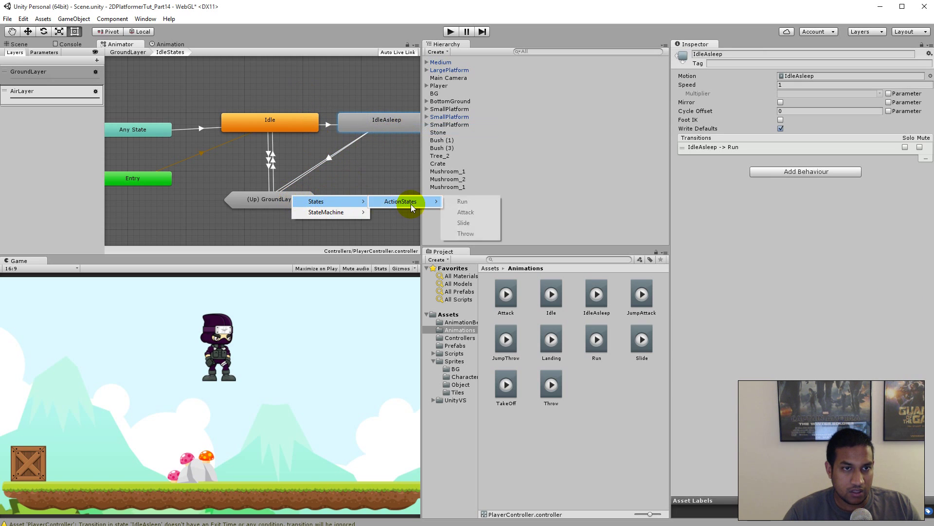
left_click(488, 213)
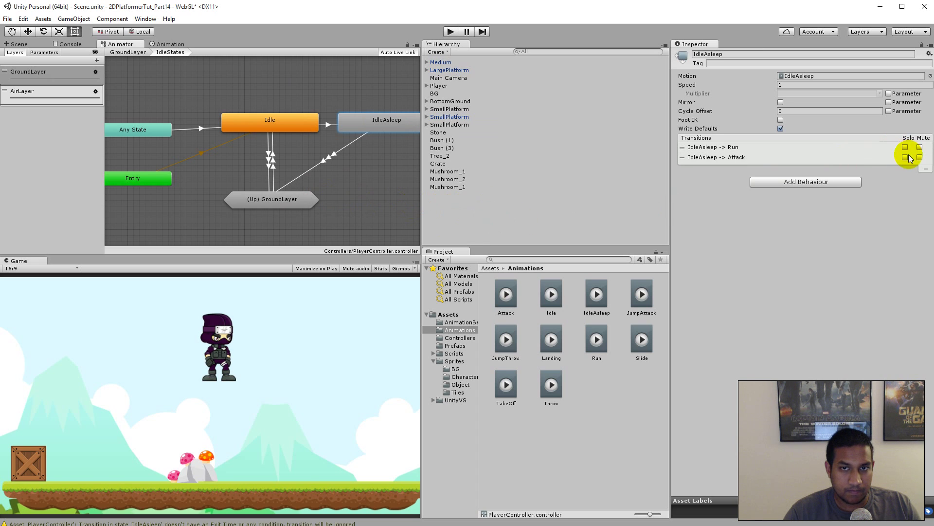
left_click(688, 157)
scroll(849, 230, "down", 3)
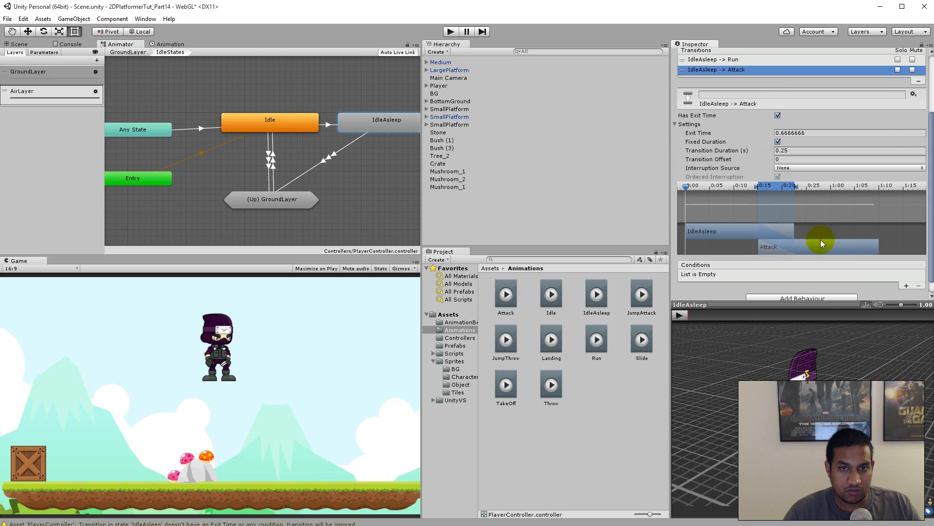
Give IdleAsleep→Attack the attack condition and disable Fixed Duration and Has Exit Time
left_click(905, 286)
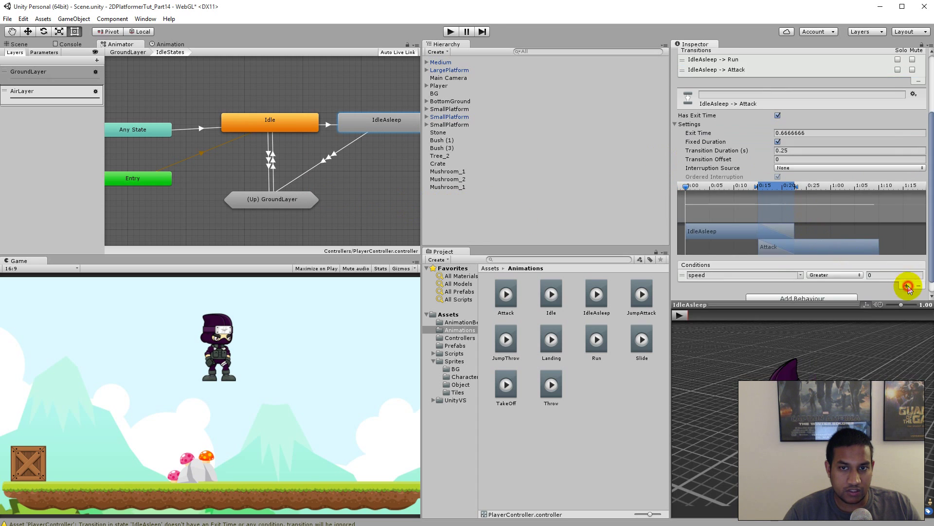
left_click(799, 274)
left_click(822, 296)
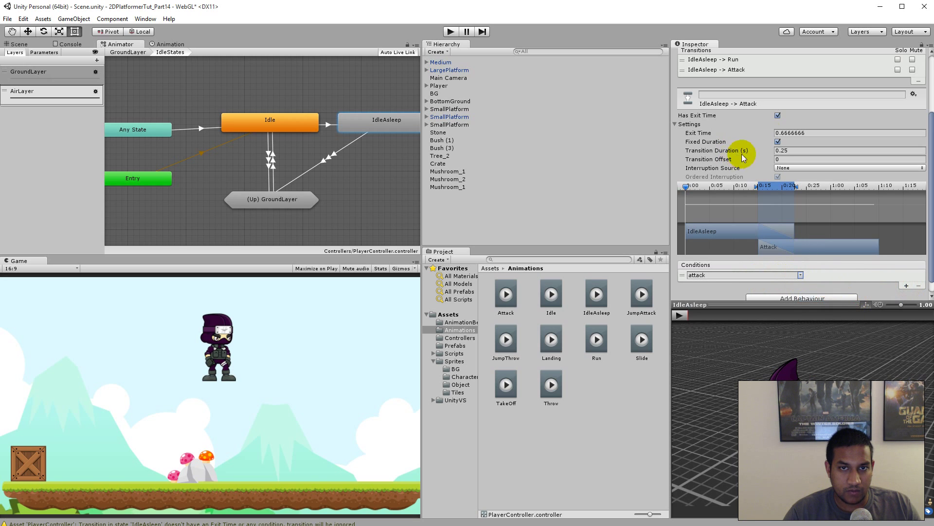
left_click(778, 142)
left_click(778, 116)
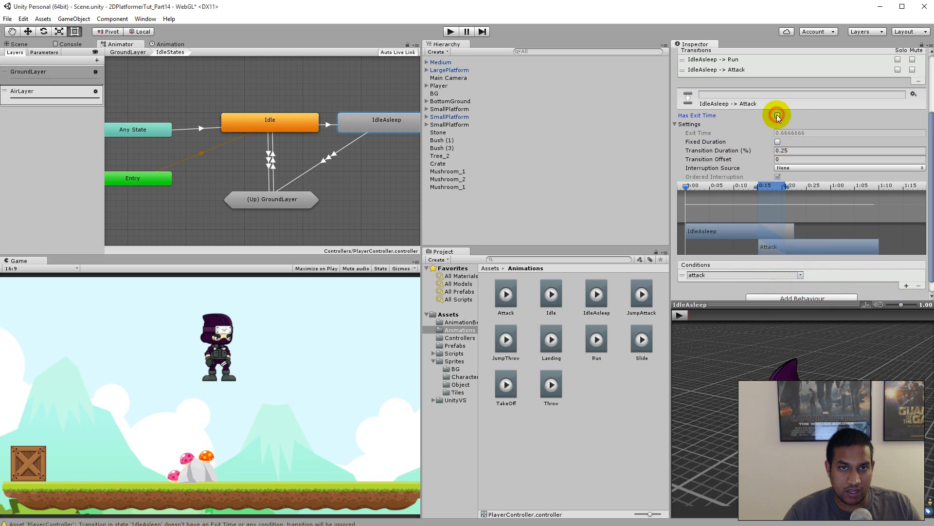
scroll(805, 149, "up", 3)
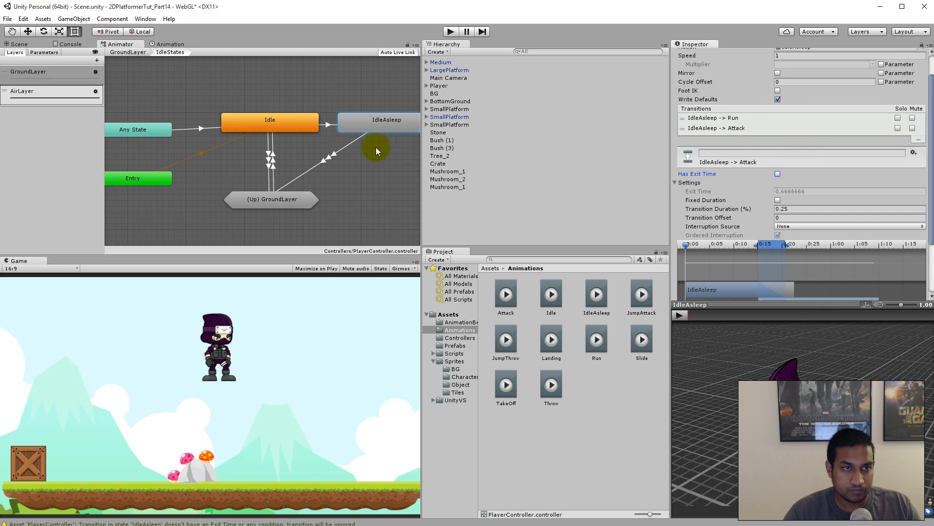
left_click(302, 201)
left_click(384, 120)
Add a third IdleAsleep transition targeting Throw via (Up) GroundLayer > ActionStates
right_click(392, 127)
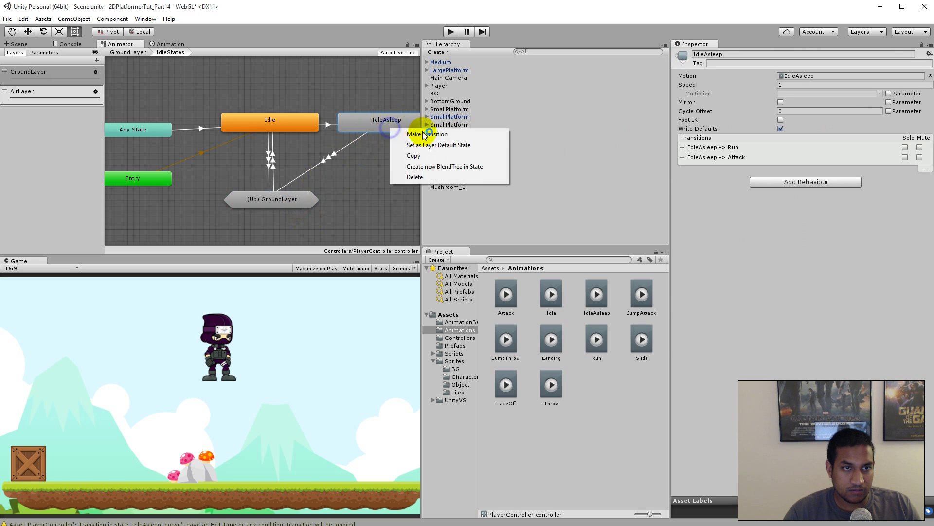
left_click(422, 134)
left_click(295, 197)
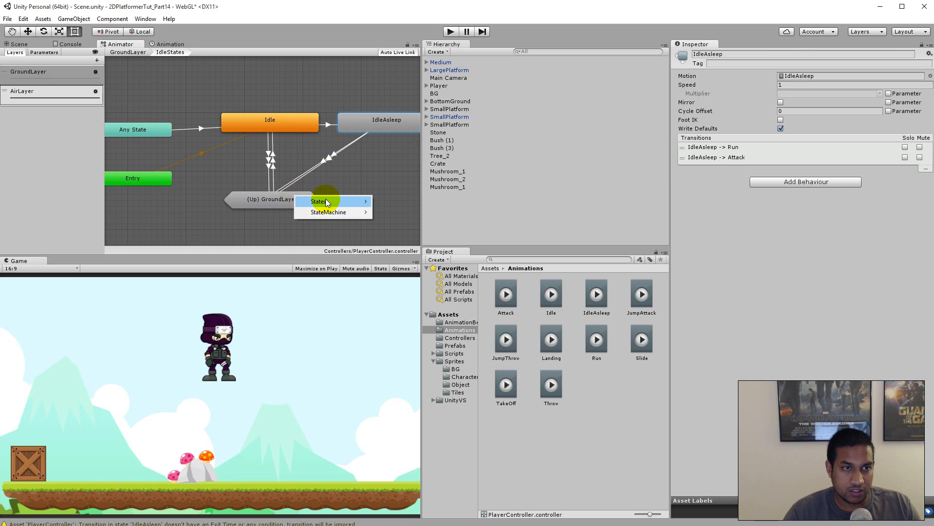
mouse_move(332, 201)
mouse_move(403, 204)
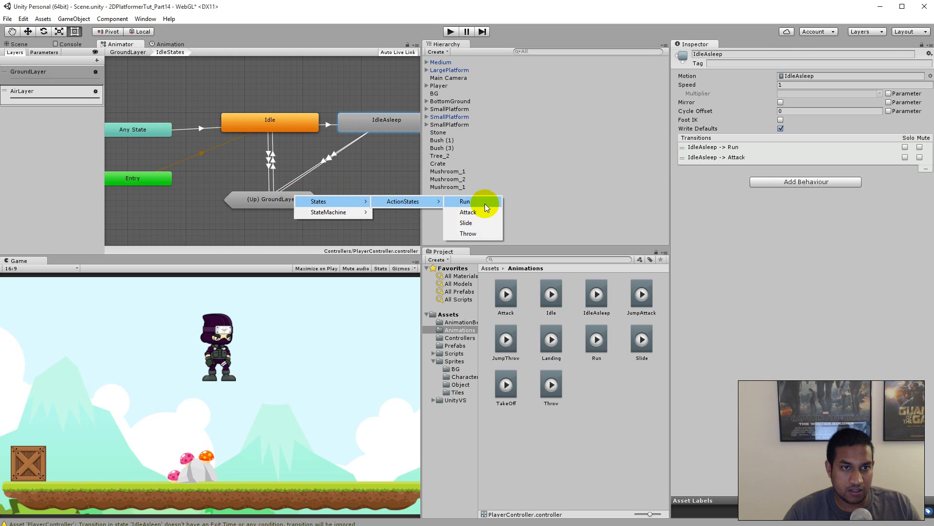
left_click(477, 233)
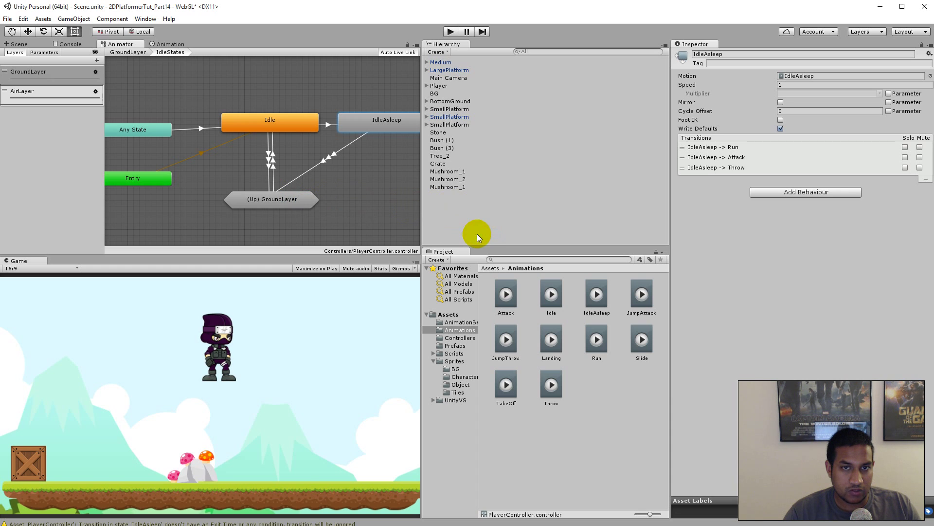
Disable Has Exit Time and Fixed Duration on IdleAsleep→Throw and set duration 0
left_click(726, 167)
scroll(777, 182, "down", 3)
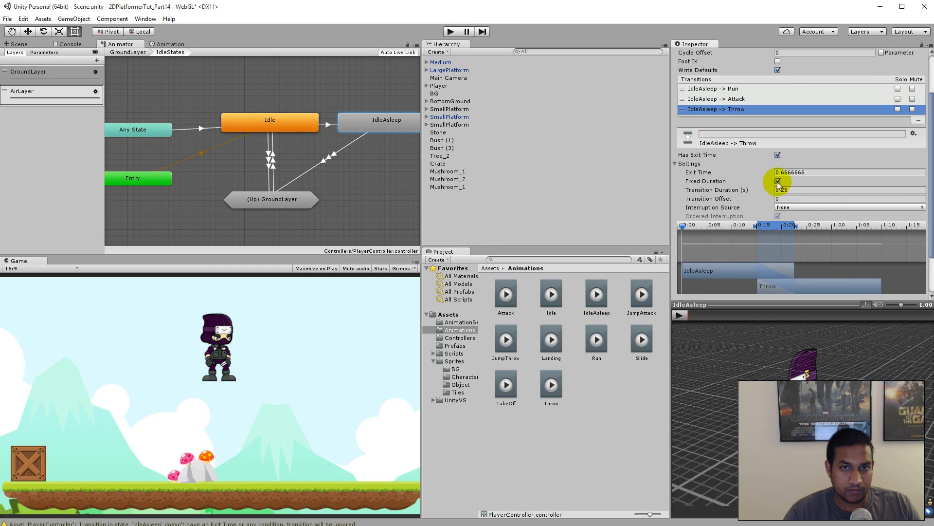
left_click(777, 154)
left_click(777, 181)
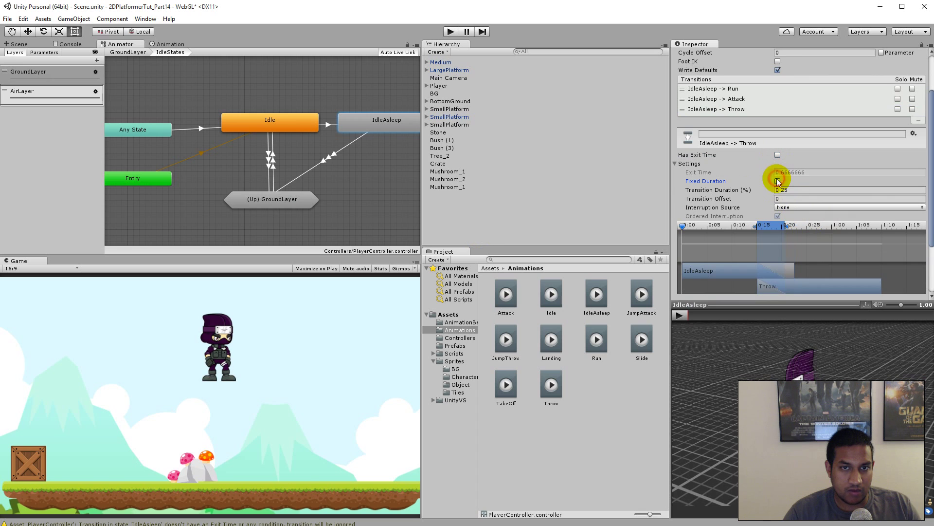
left_click(781, 190)
type("0")
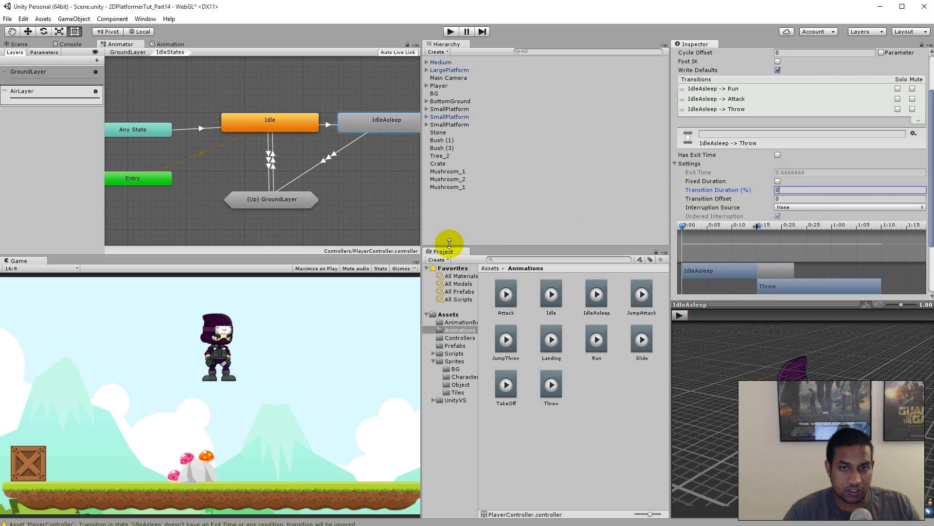
scroll(838, 235, "down", 3)
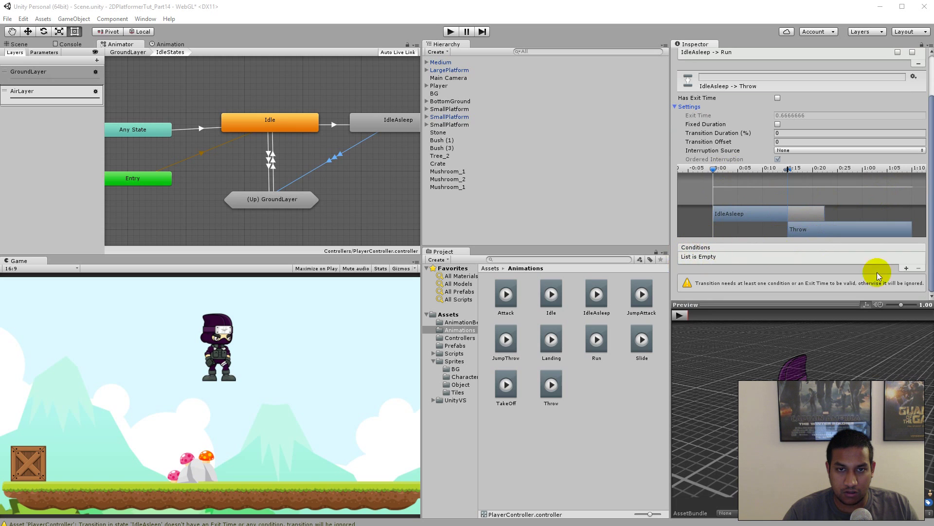
Add the throw parameter as the Throw transition's condition
left_click(906, 268)
left_click(798, 280)
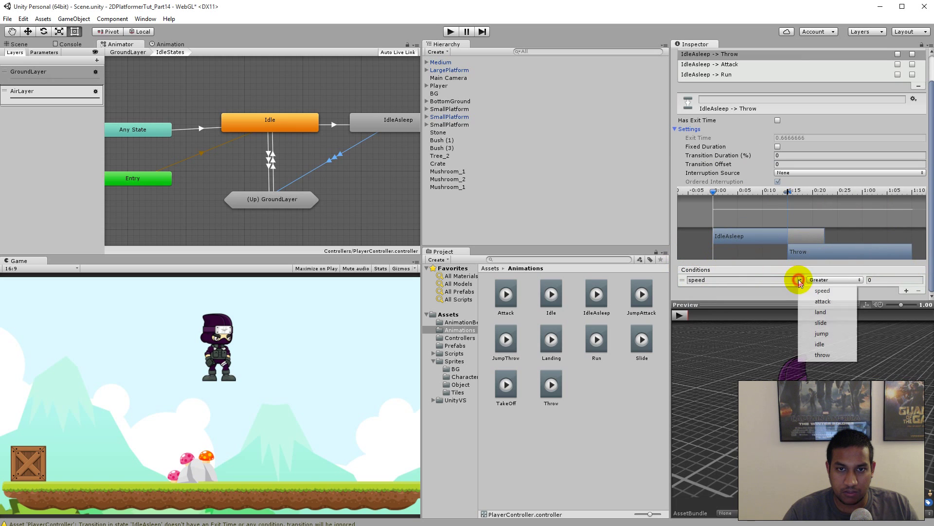
left_click(831, 351)
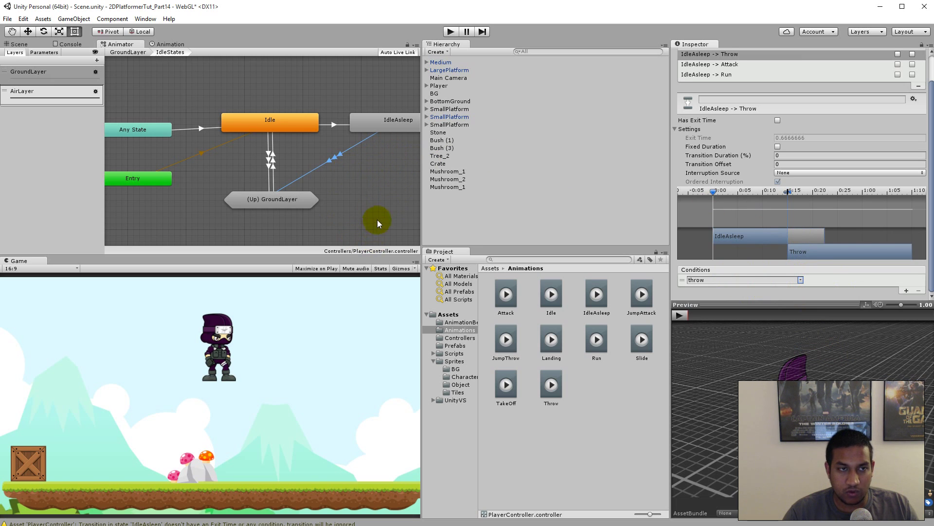
left_click(276, 124)
left_click(360, 125)
left_click(301, 120)
Select the Idle→IdleAsleep transition and change its Exit Time from 0.7 to 5
left_click(366, 123)
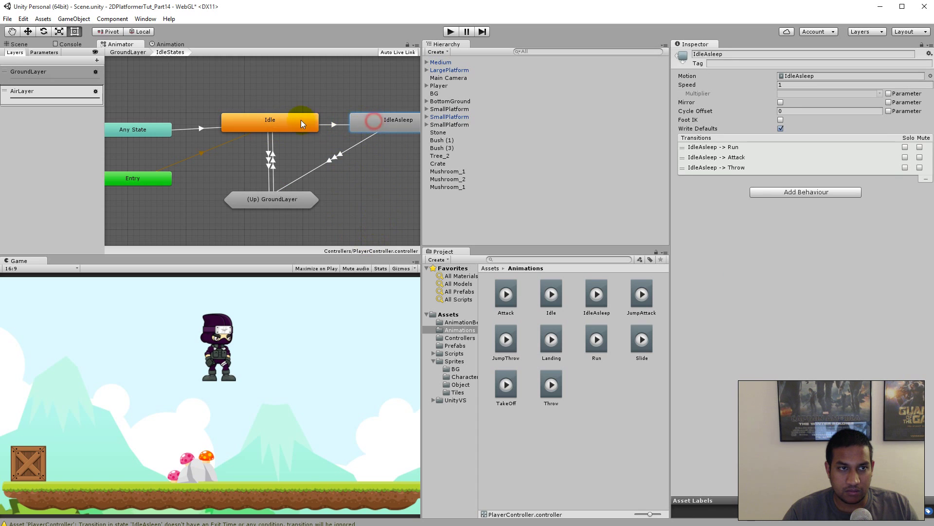
left_click(301, 119)
left_click(367, 123)
left_click(279, 121)
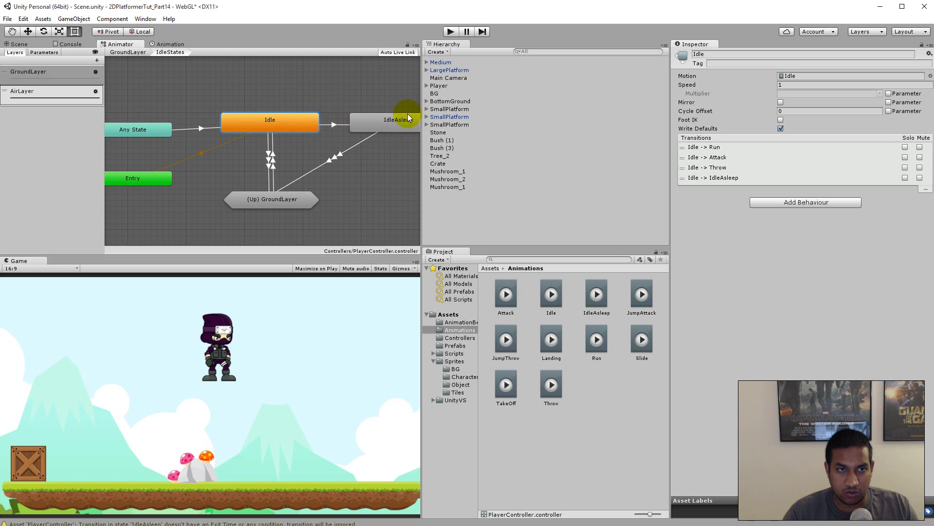
left_click(342, 124)
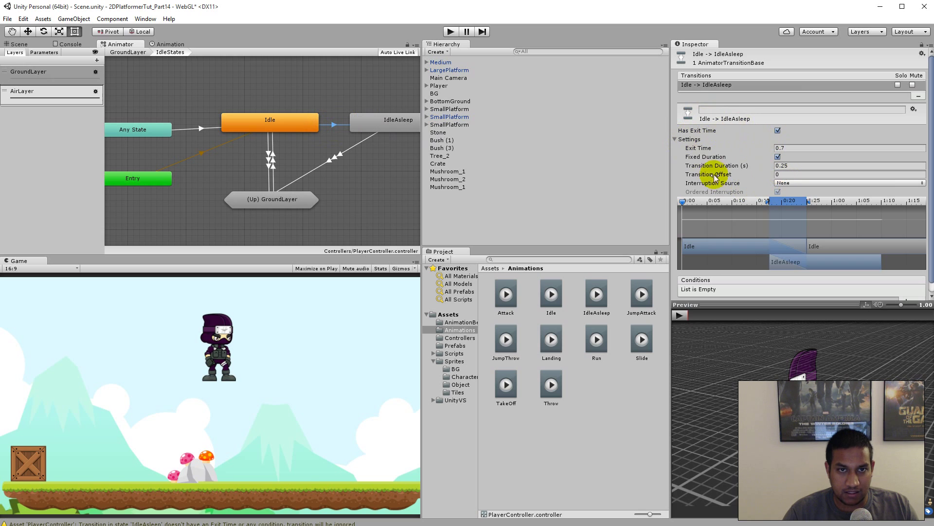
left_click(821, 150)
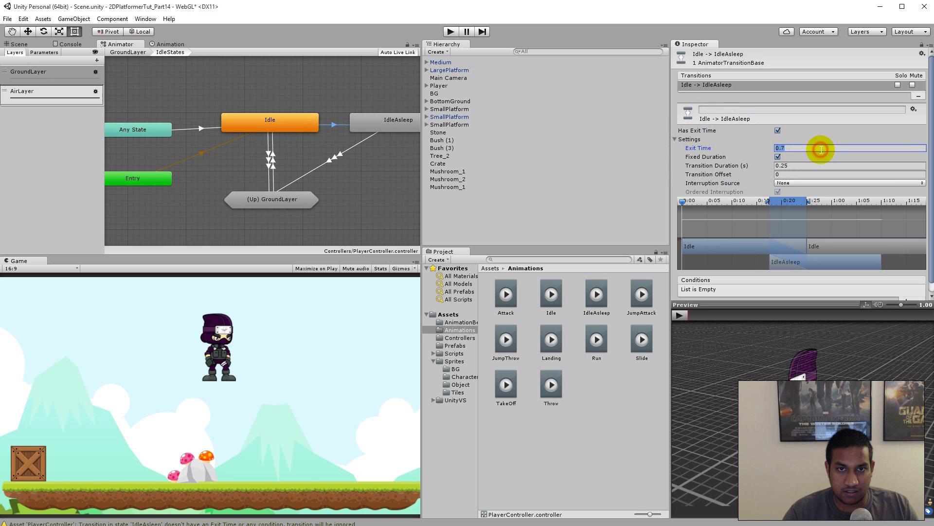
type("5")
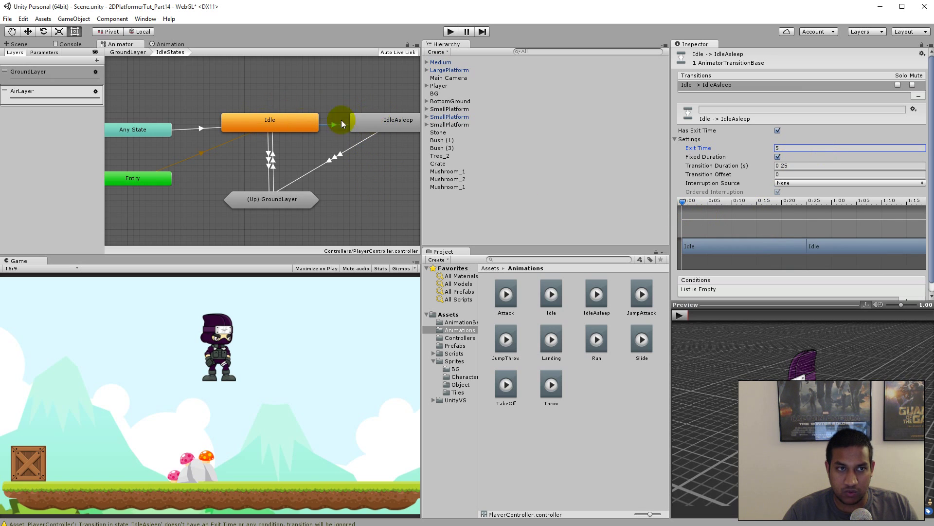
Add a transition from IdleAsleep back to Idle and set its Exit Time to 5
right_click(370, 120)
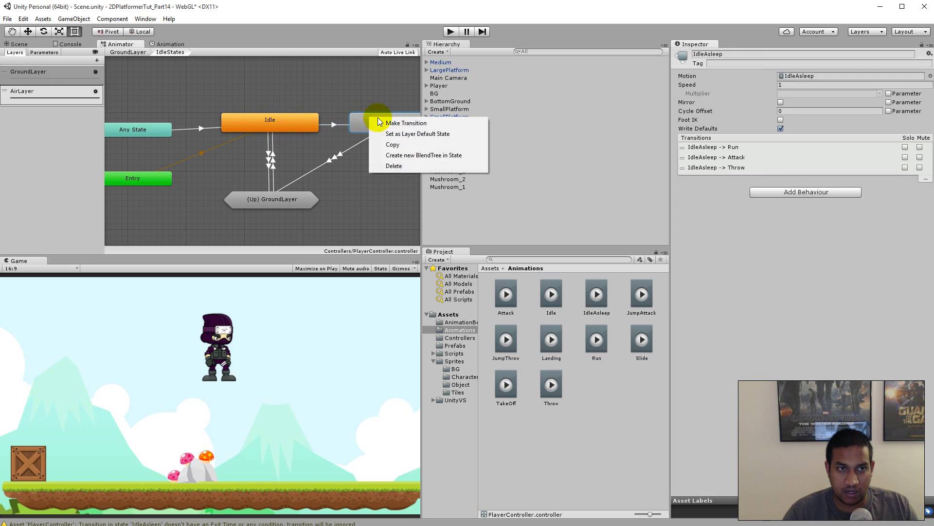
left_click(402, 124)
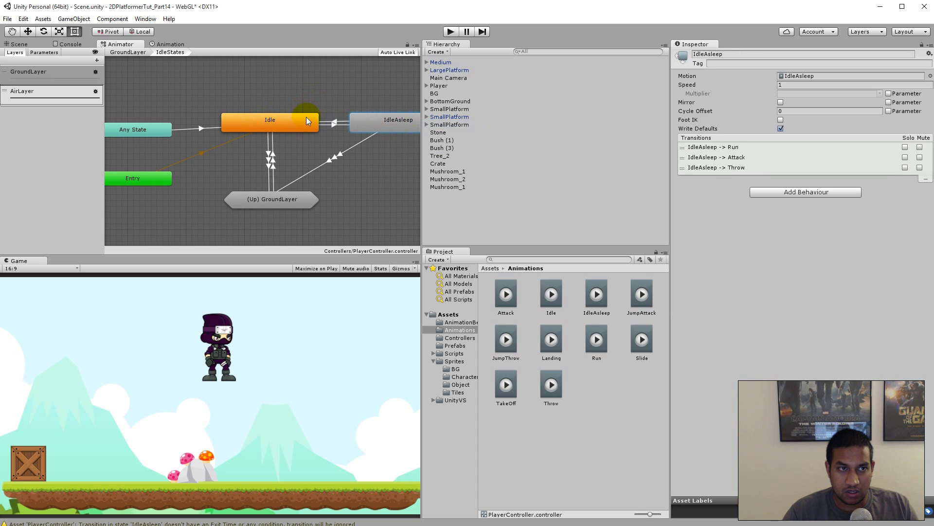
left_click(307, 120)
left_click(334, 120)
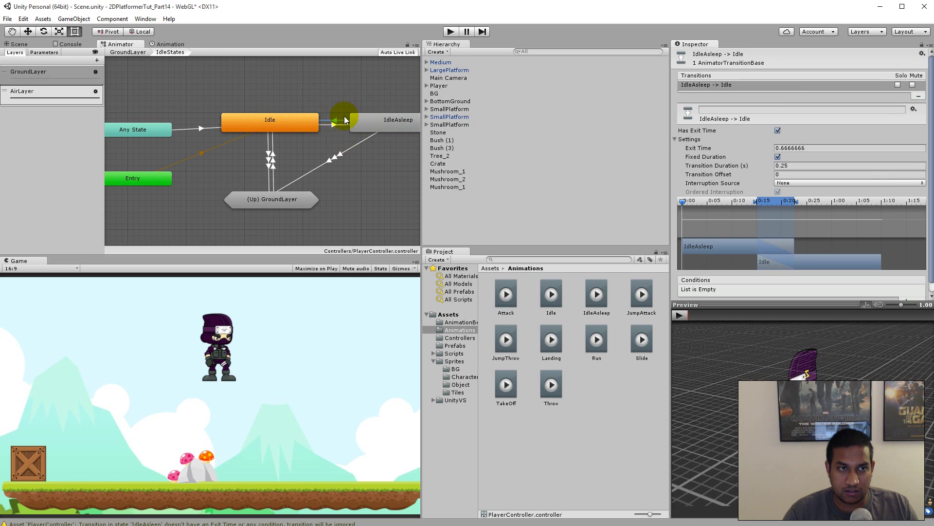
left_click(792, 144)
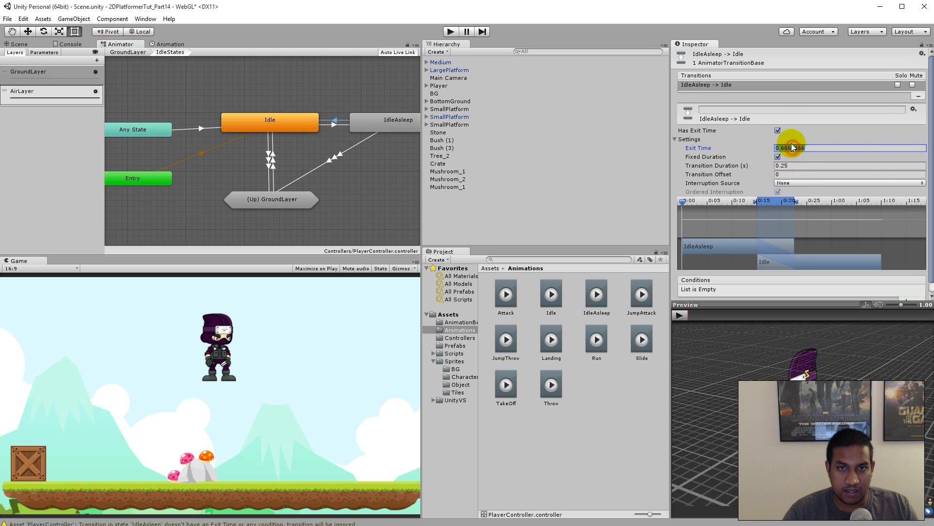
type("5")
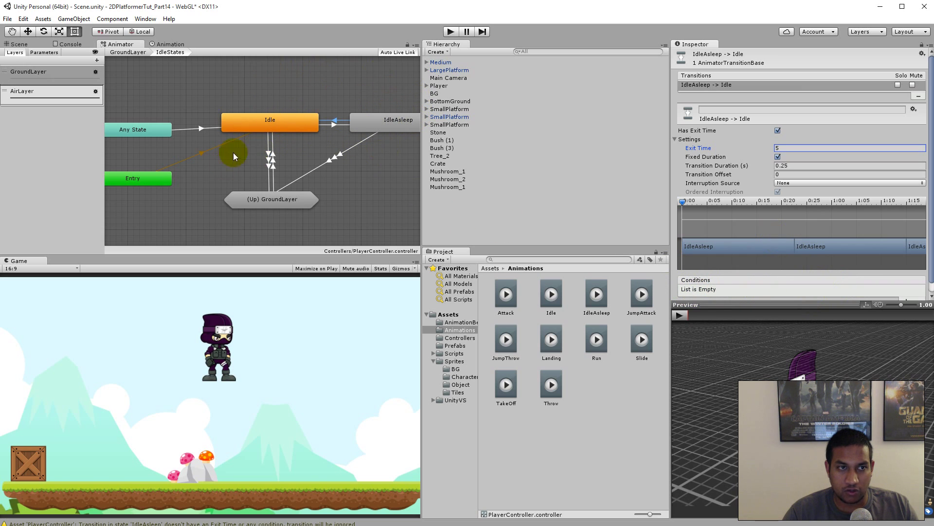
Enter play mode to test the ninja's idle and sleep animation flow
left_click(451, 32)
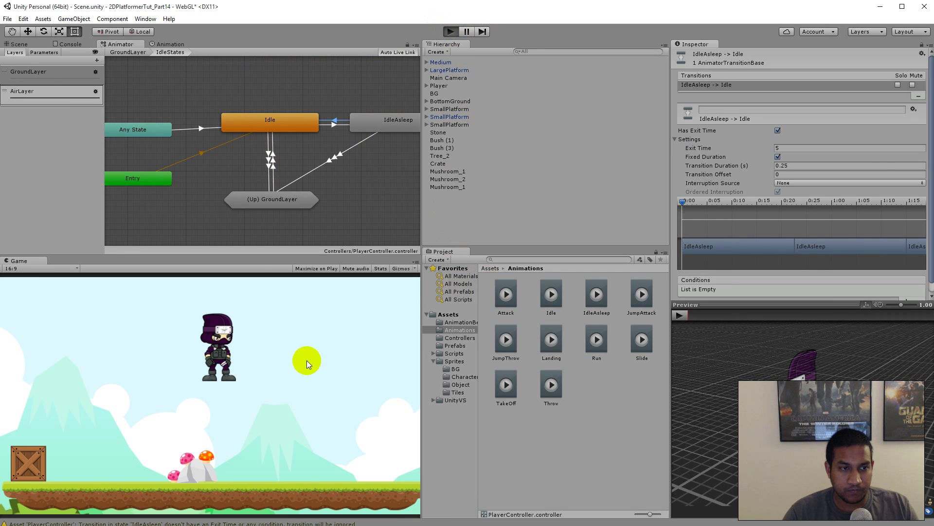